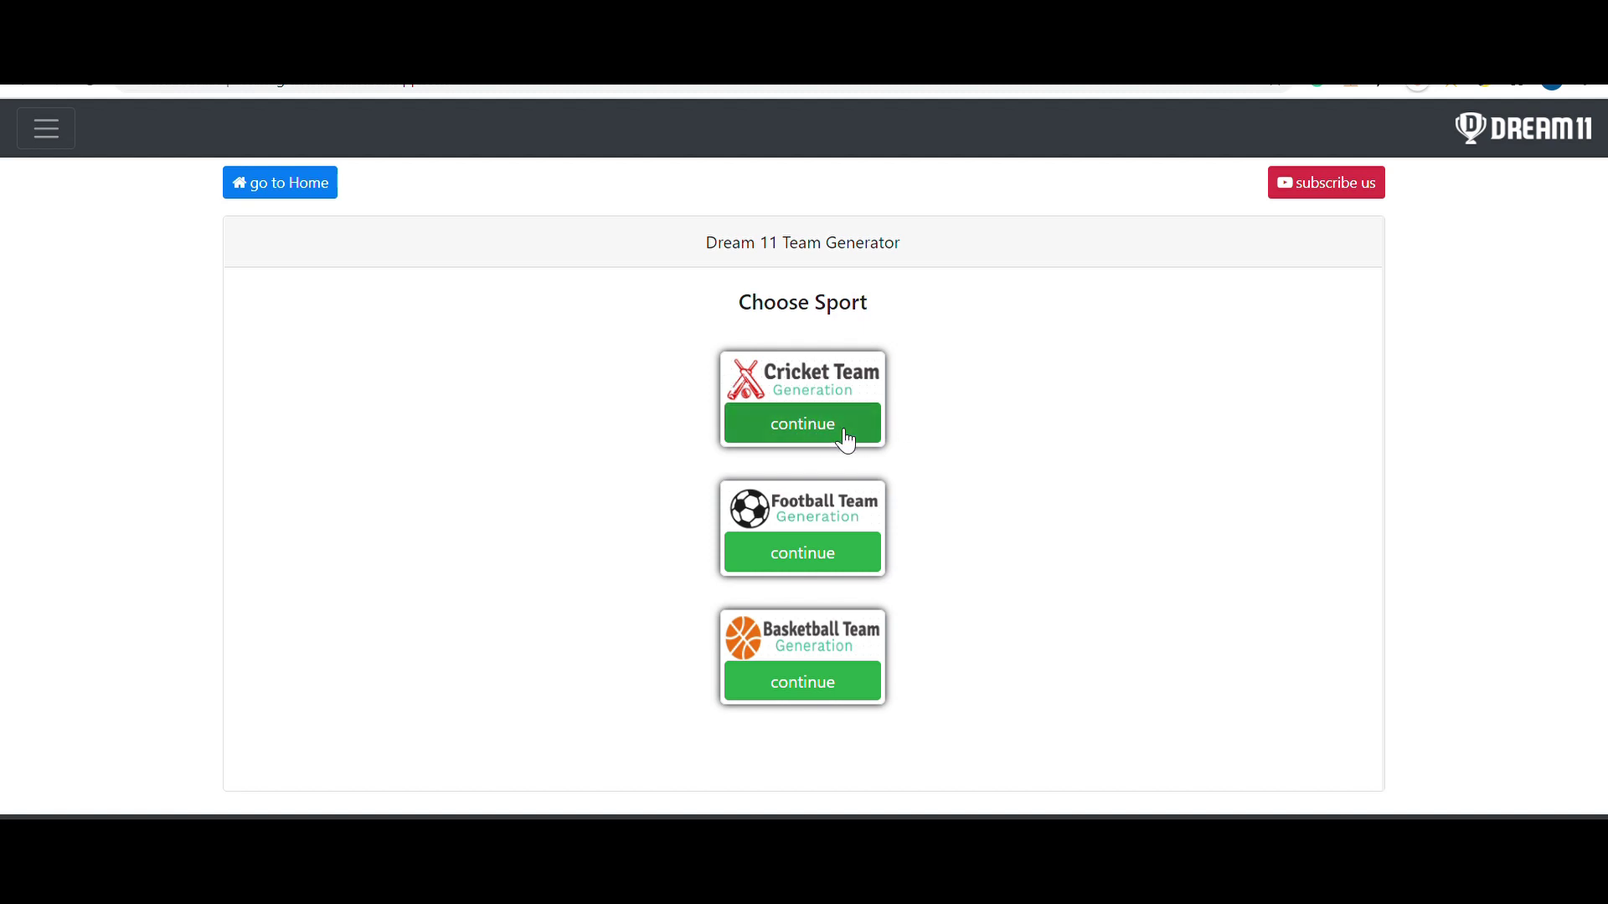
# - Start new Cricket team generation, choose a series, and reach the generation-type choice
pyautogui.click(743, 414)
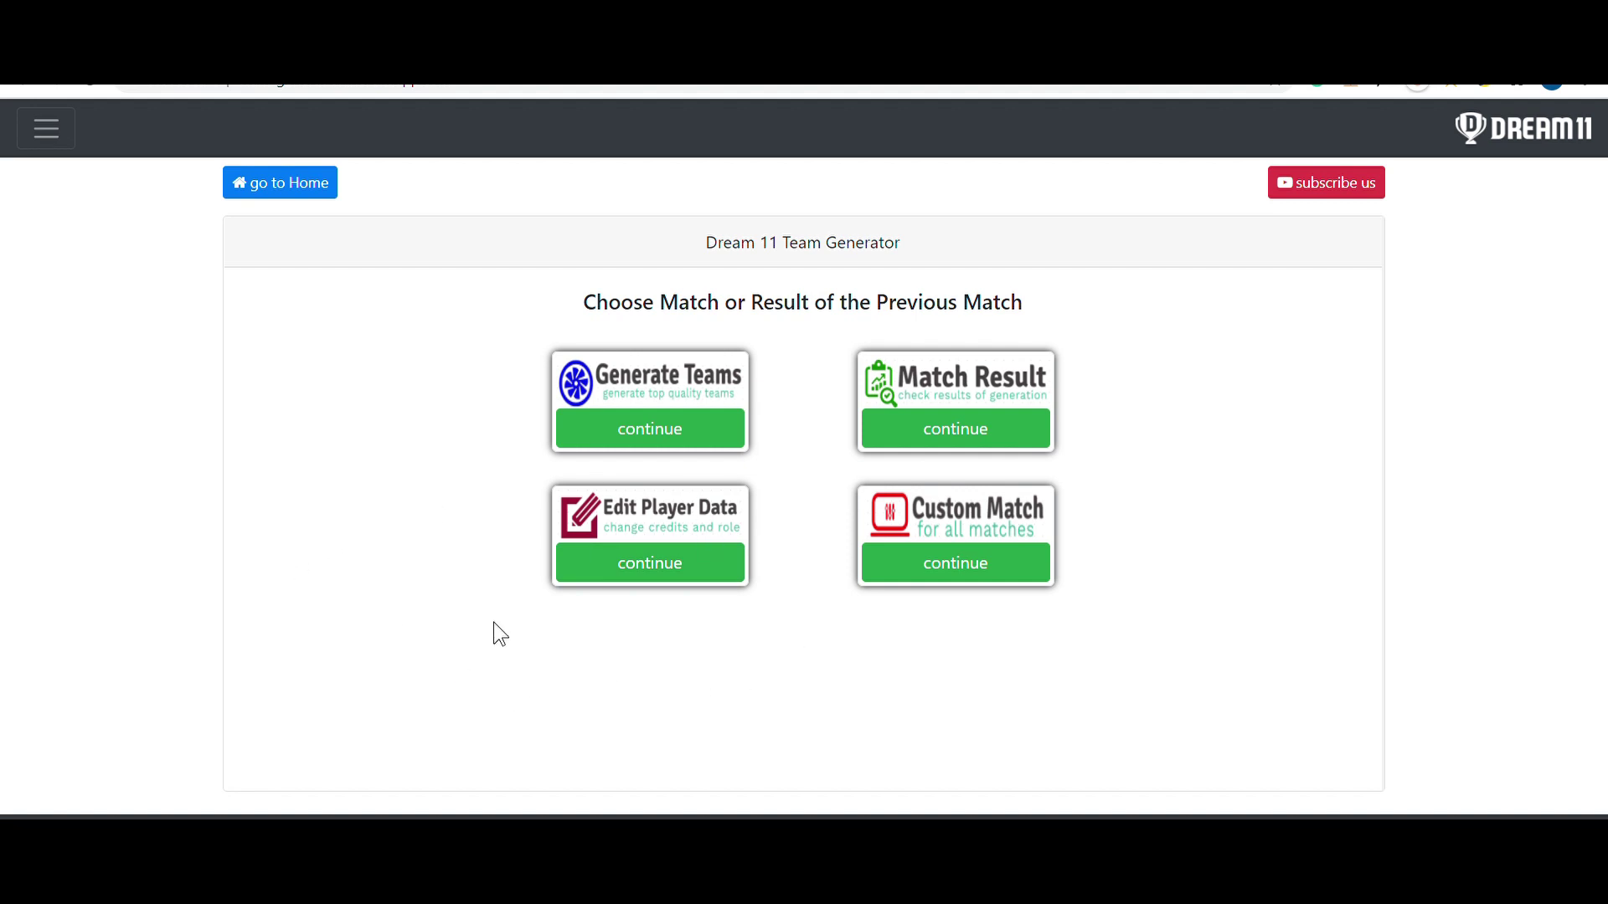
pyautogui.click(694, 437)
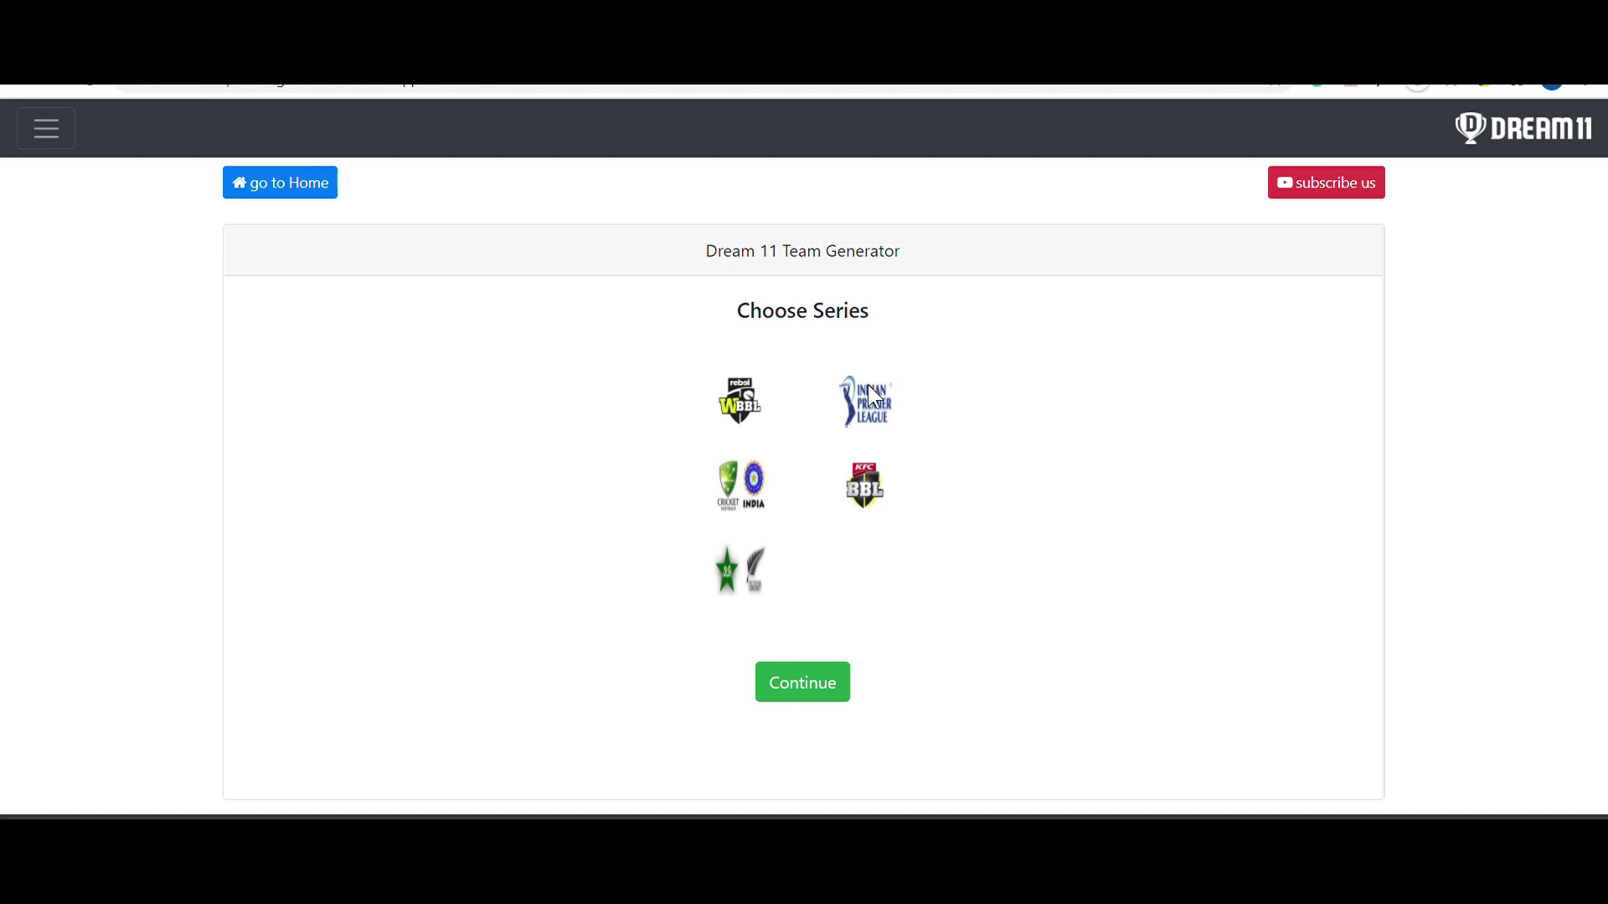
pyautogui.click(822, 685)
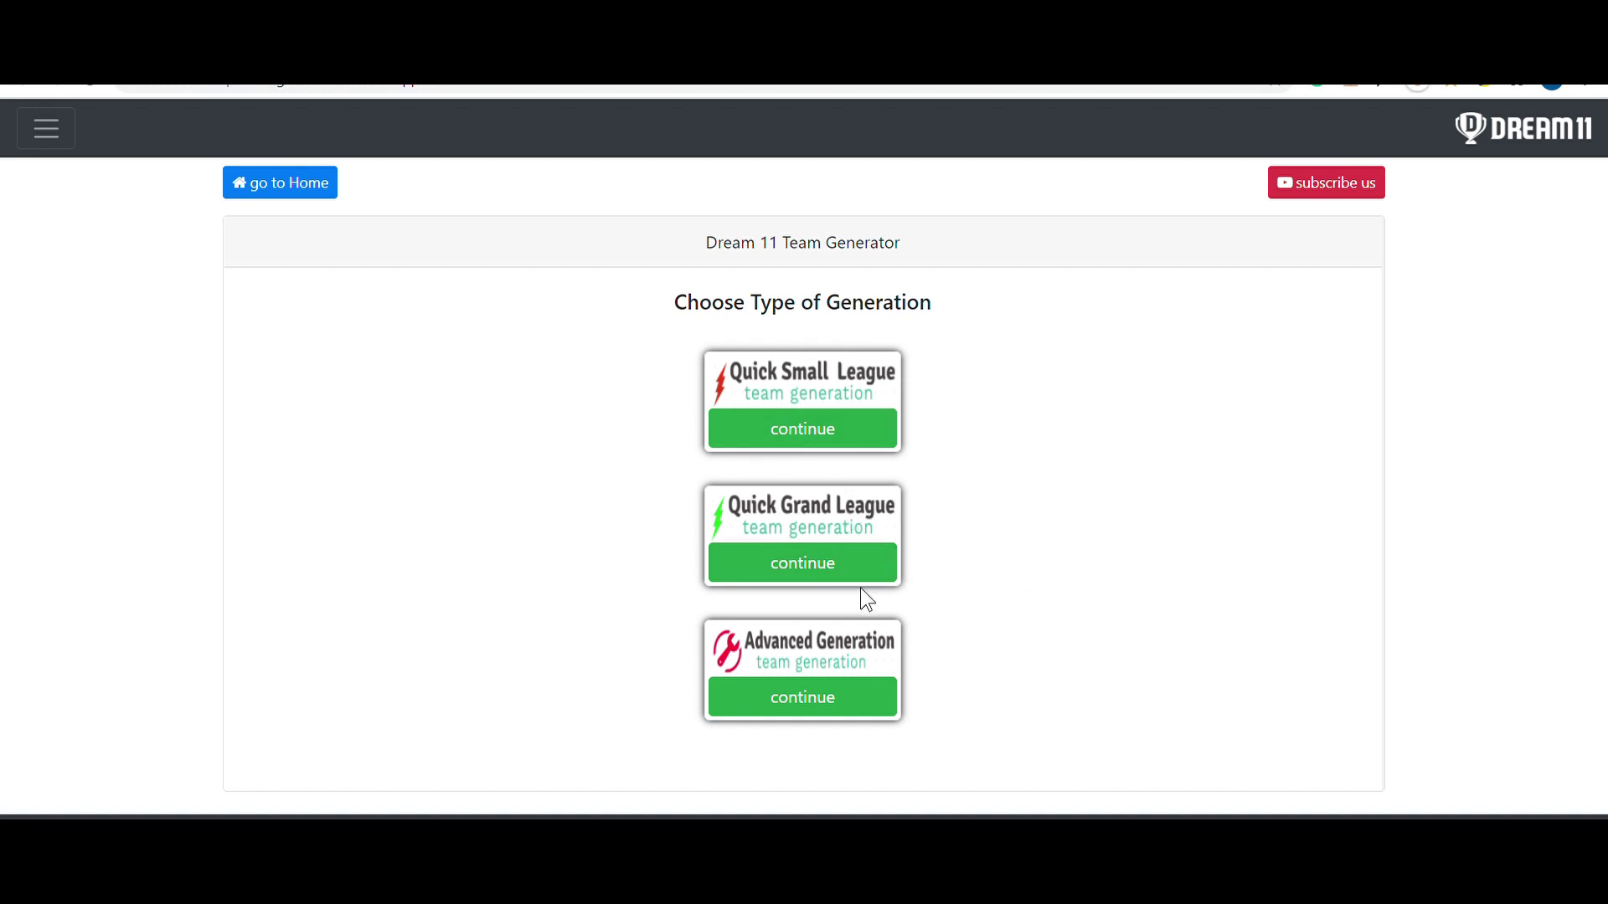
# - Choose Quick Grand League for the KKR vs MI match and enter match number 20
pyautogui.click(812, 576)
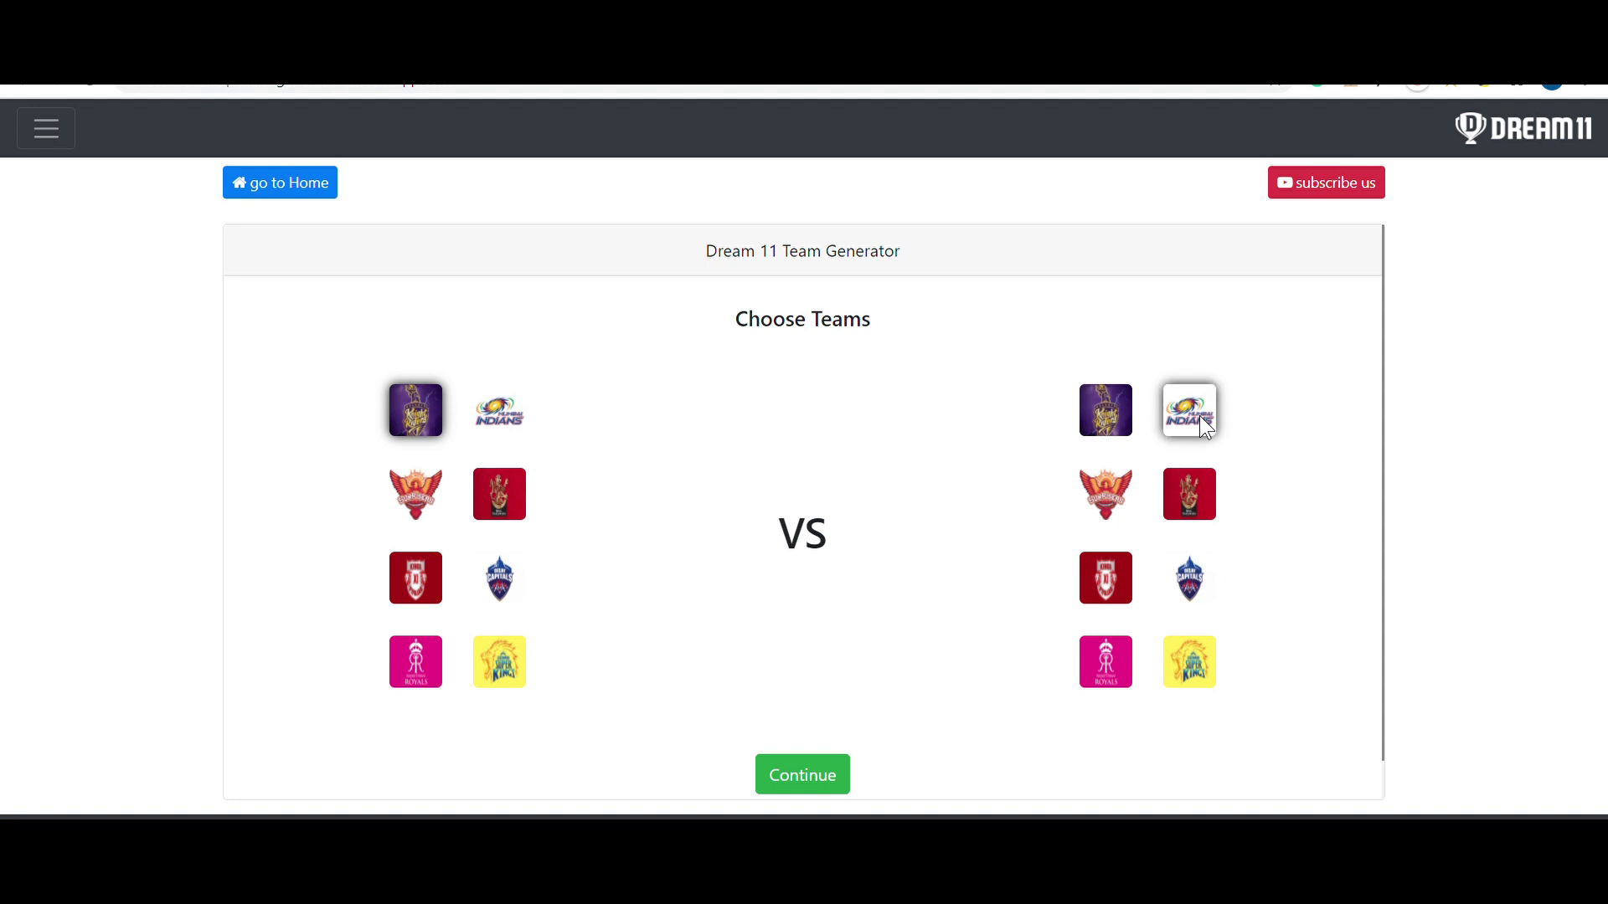
pyautogui.click(818, 772)
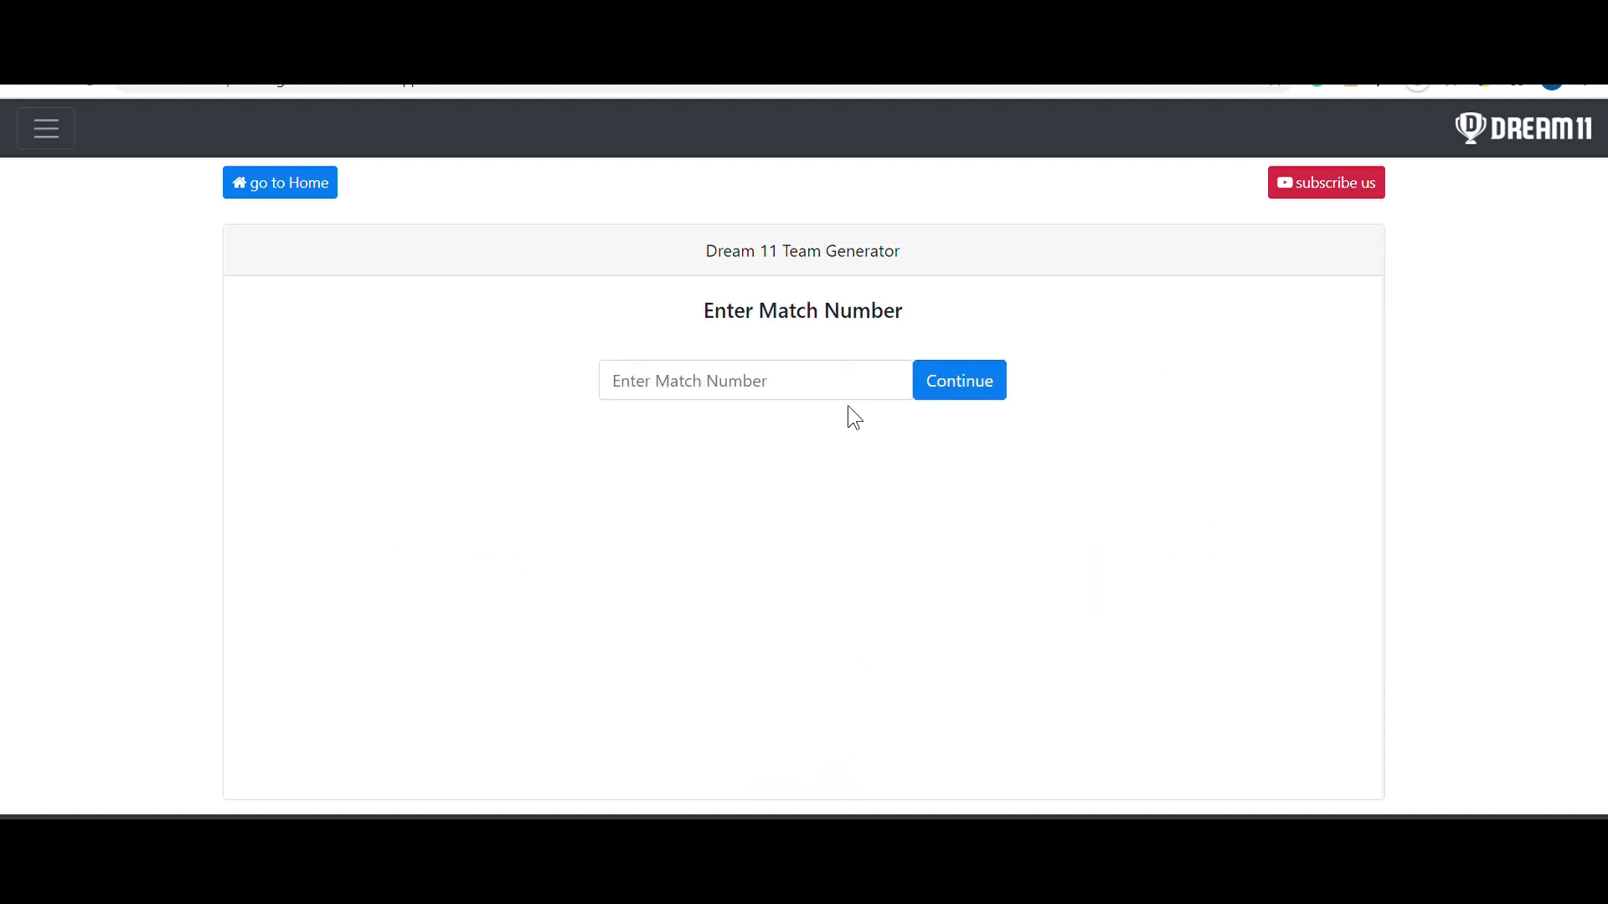
pyautogui.click(715, 390)
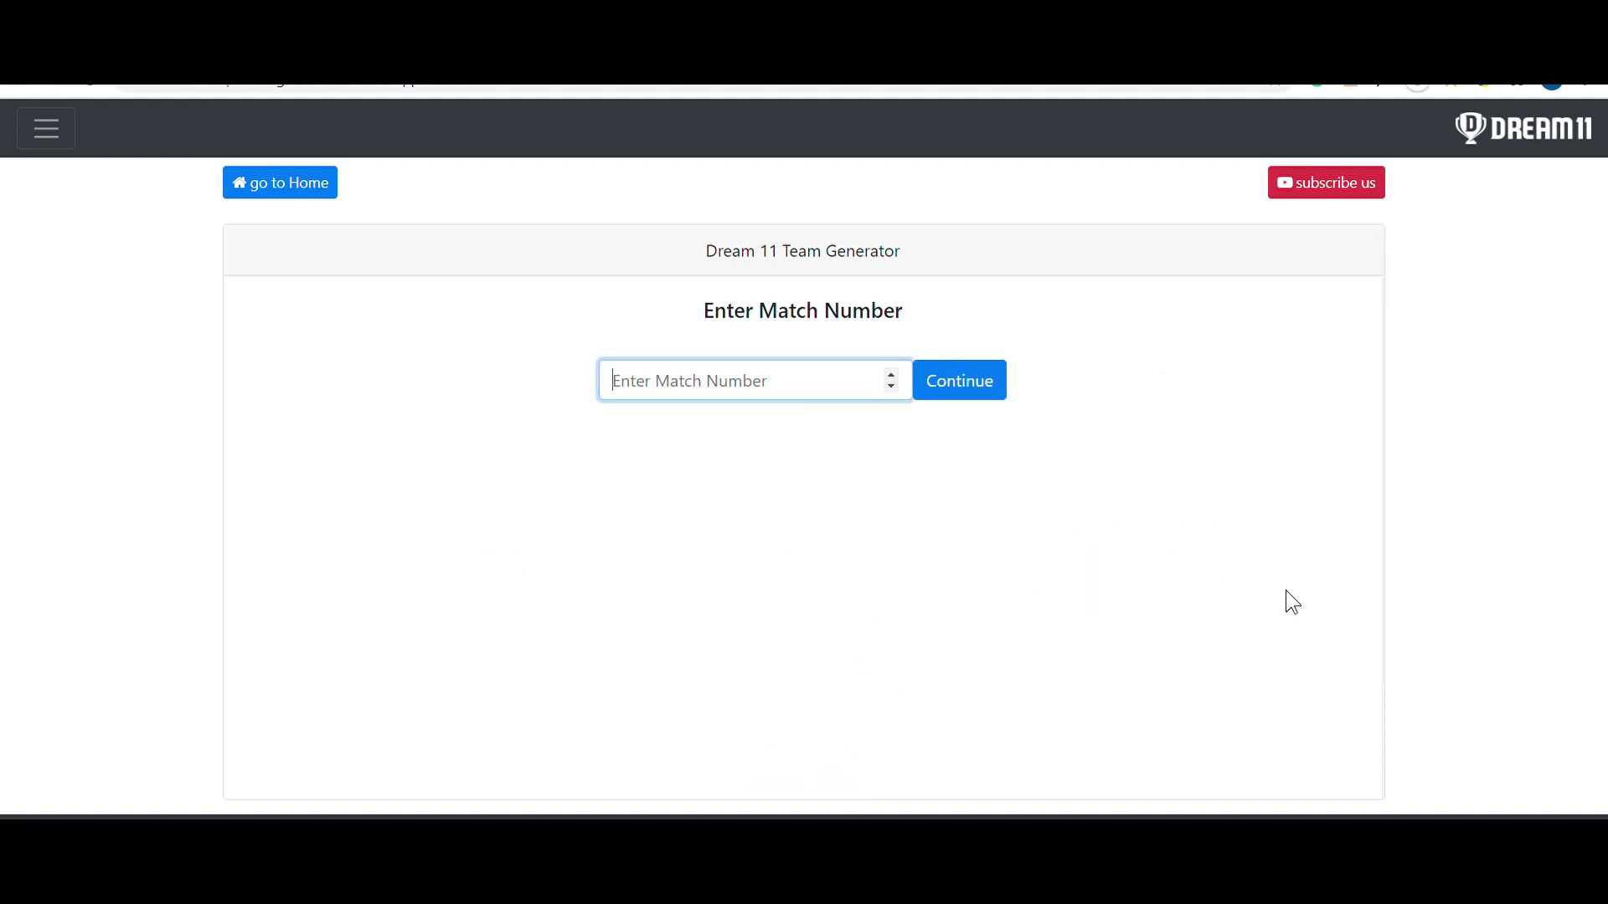
pyautogui.click(1201, 572)
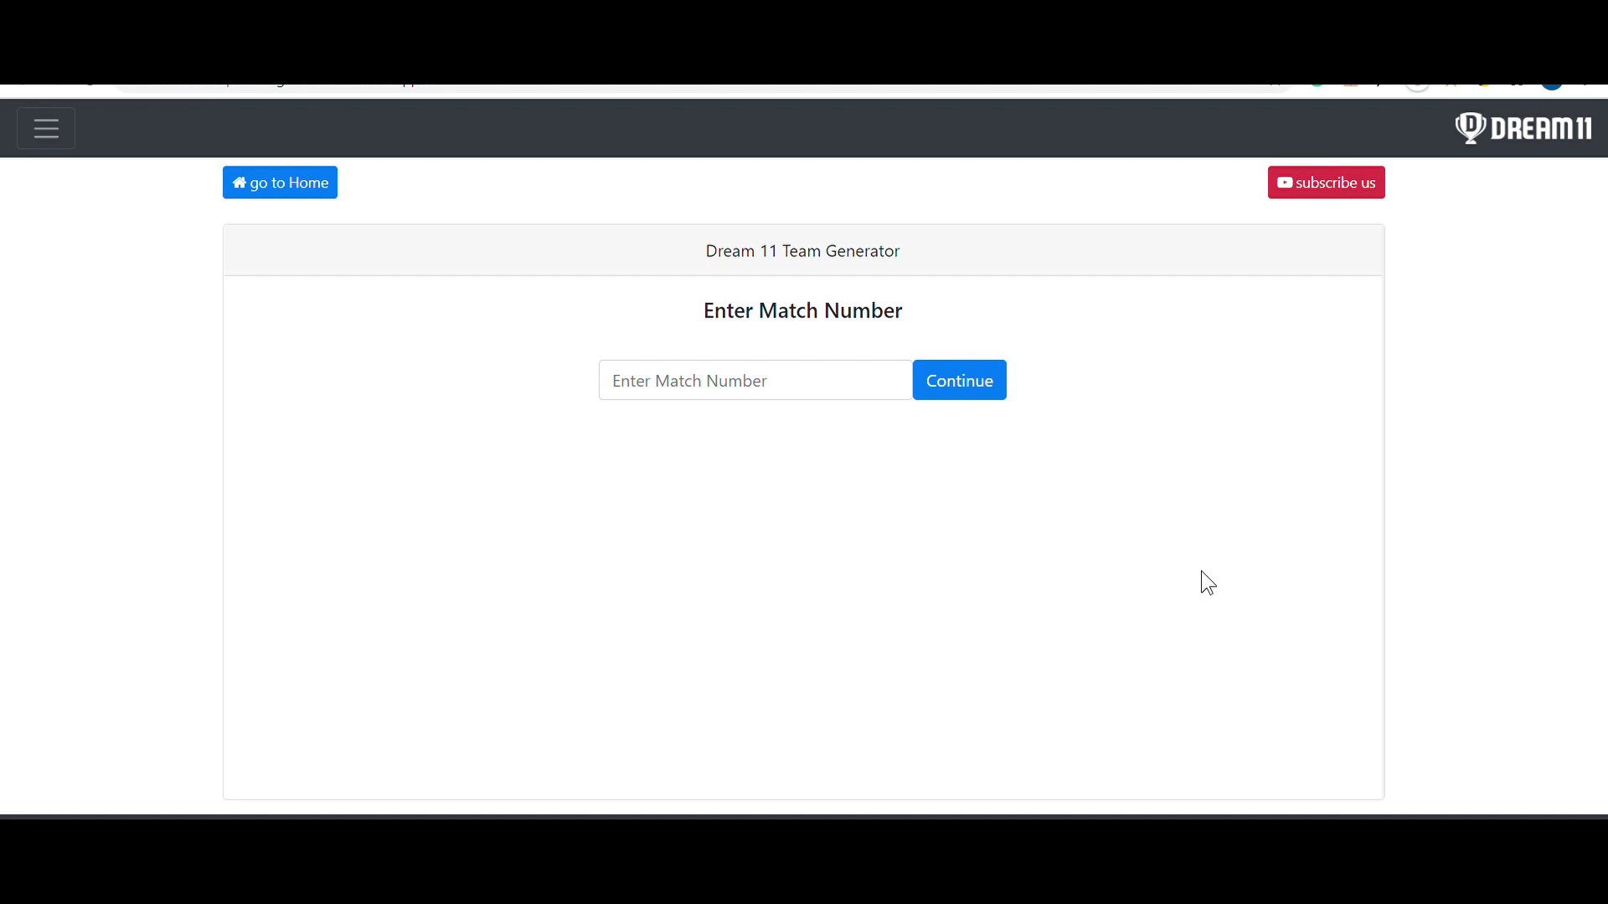
pyautogui.click(761, 388)
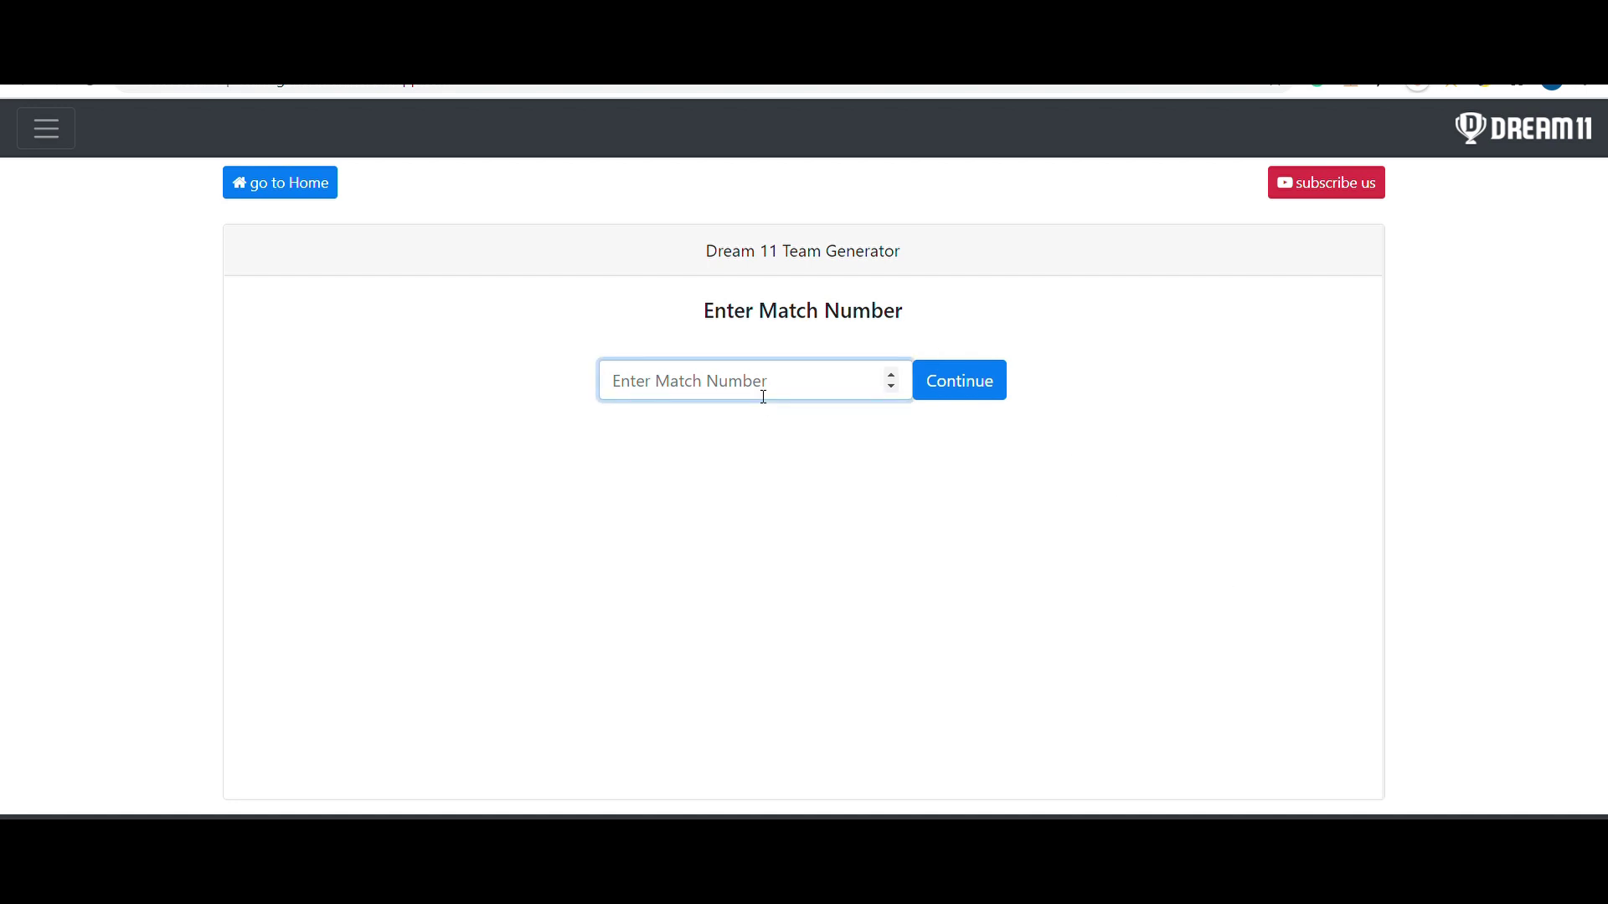
pyautogui.write('201')
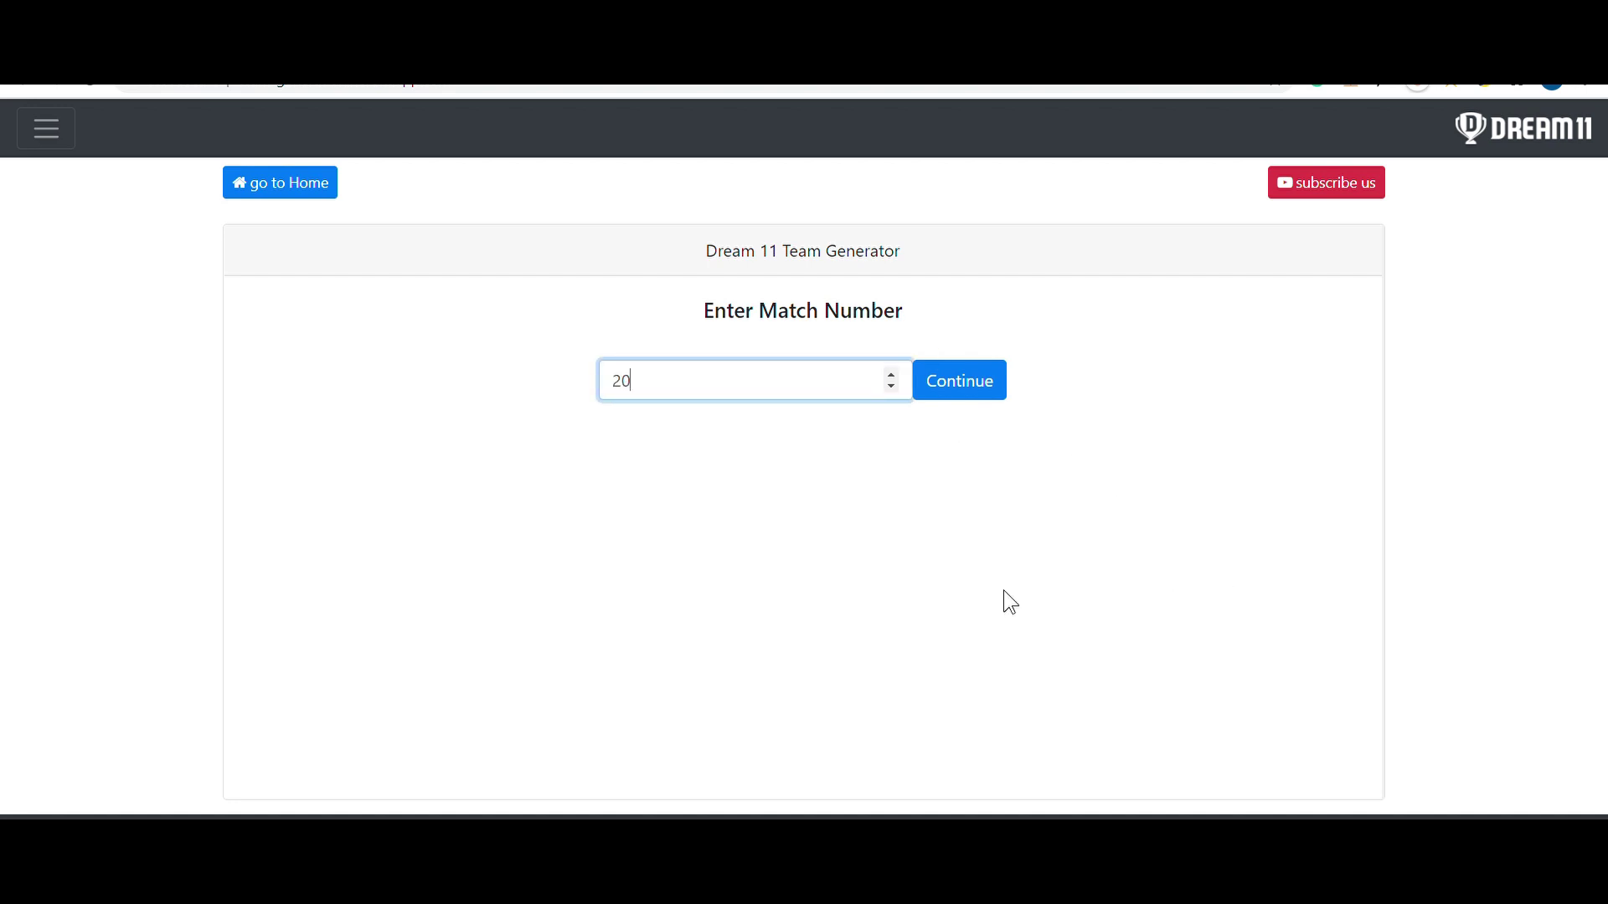
pyautogui.click(945, 542)
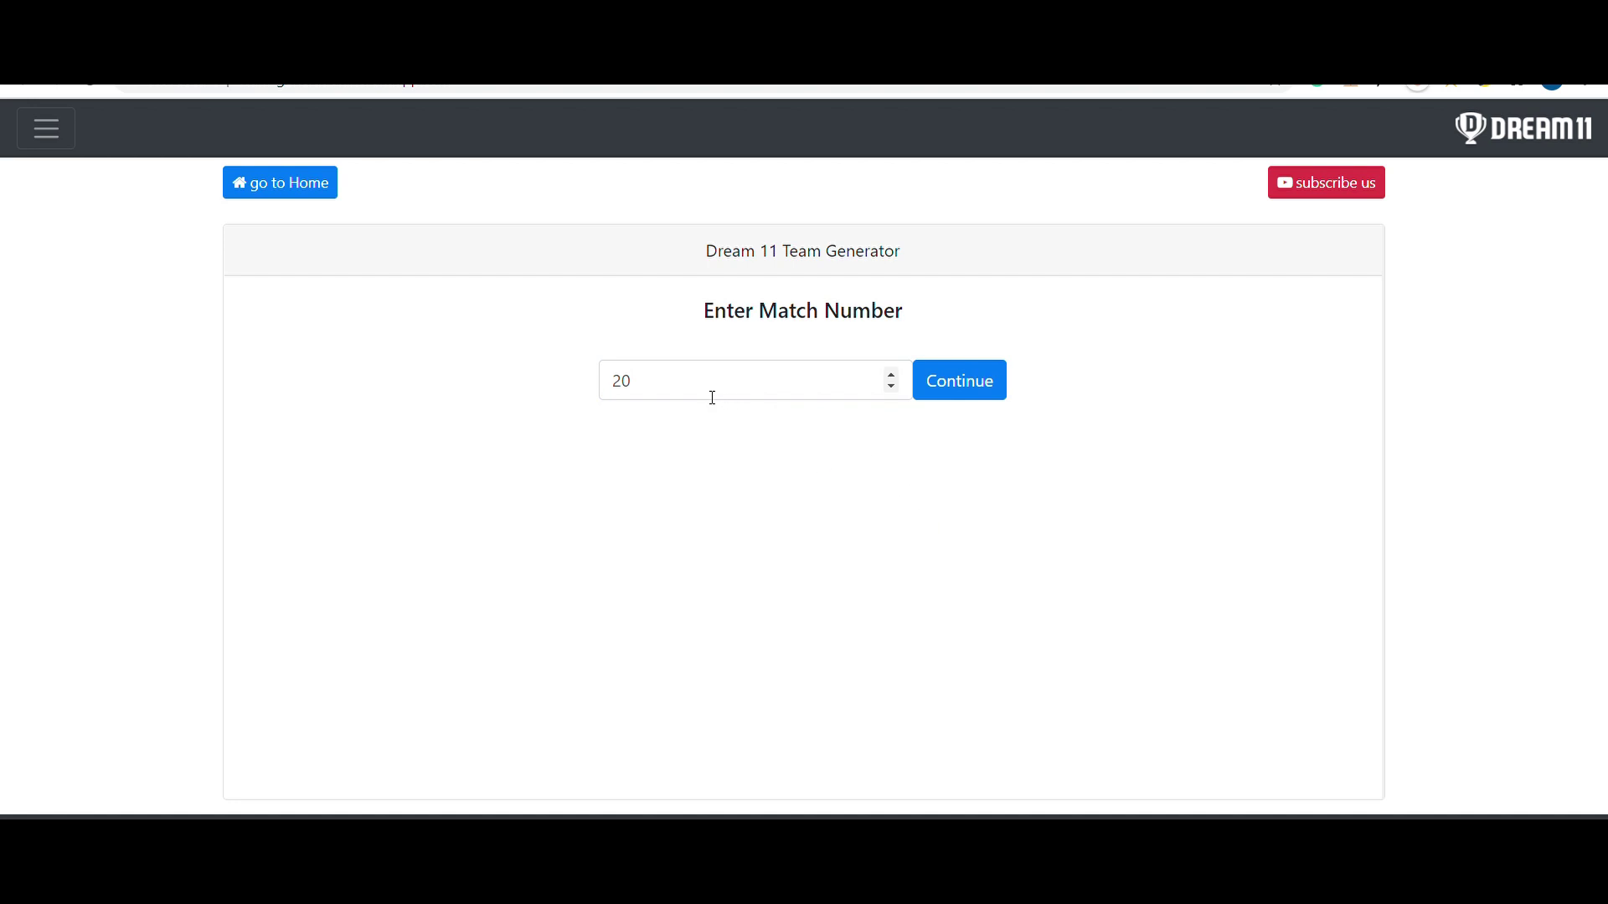
pyautogui.click(986, 387)
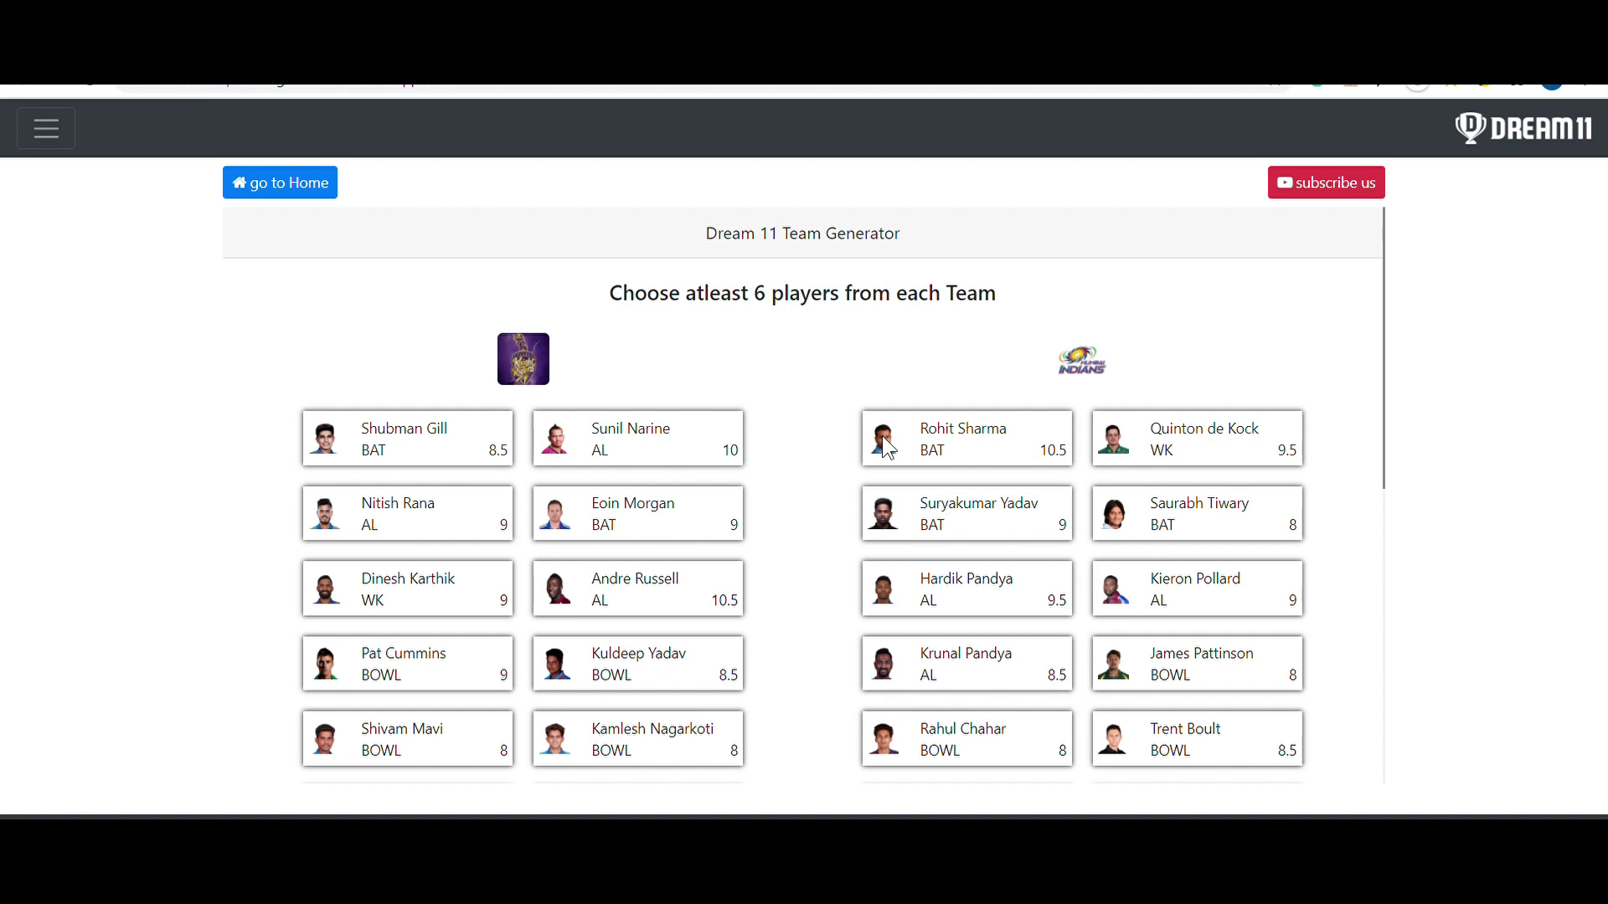
# - Pick eleven KKR players, from Shubman Gill and Sunil Narine through Nikhil Naik
pyautogui.click(459, 431)
pyautogui.scroll(-2, 656, 538)
pyautogui.click(636, 432)
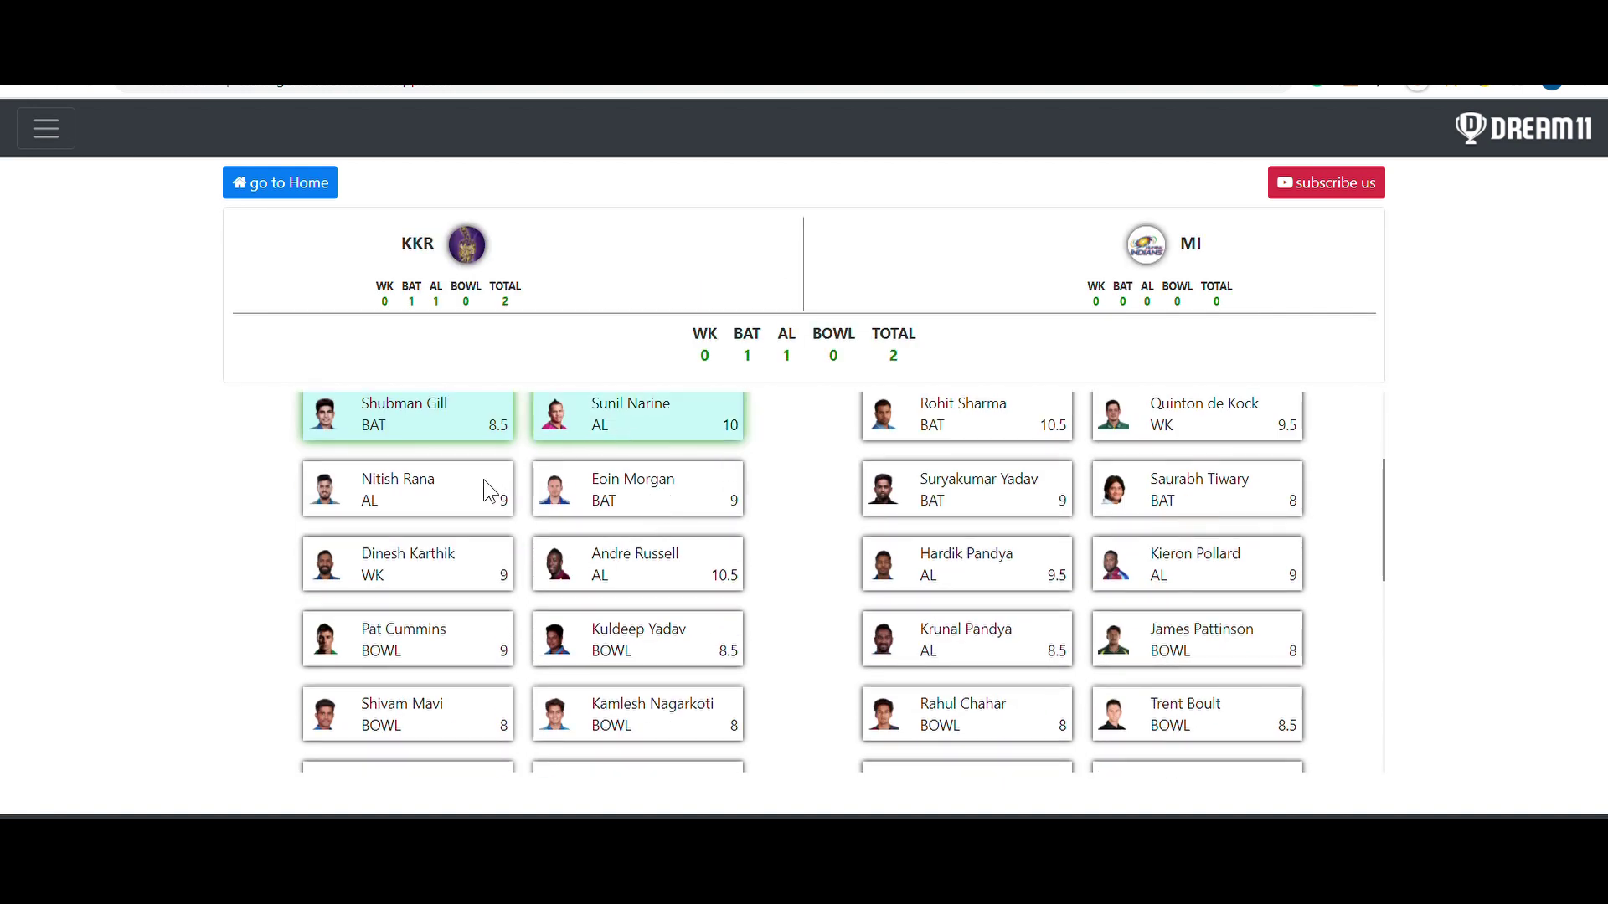
pyautogui.click(484, 481)
pyautogui.click(626, 507)
pyautogui.click(449, 580)
pyautogui.moveTo(652, 554); pyautogui.dragTo(636, 574)
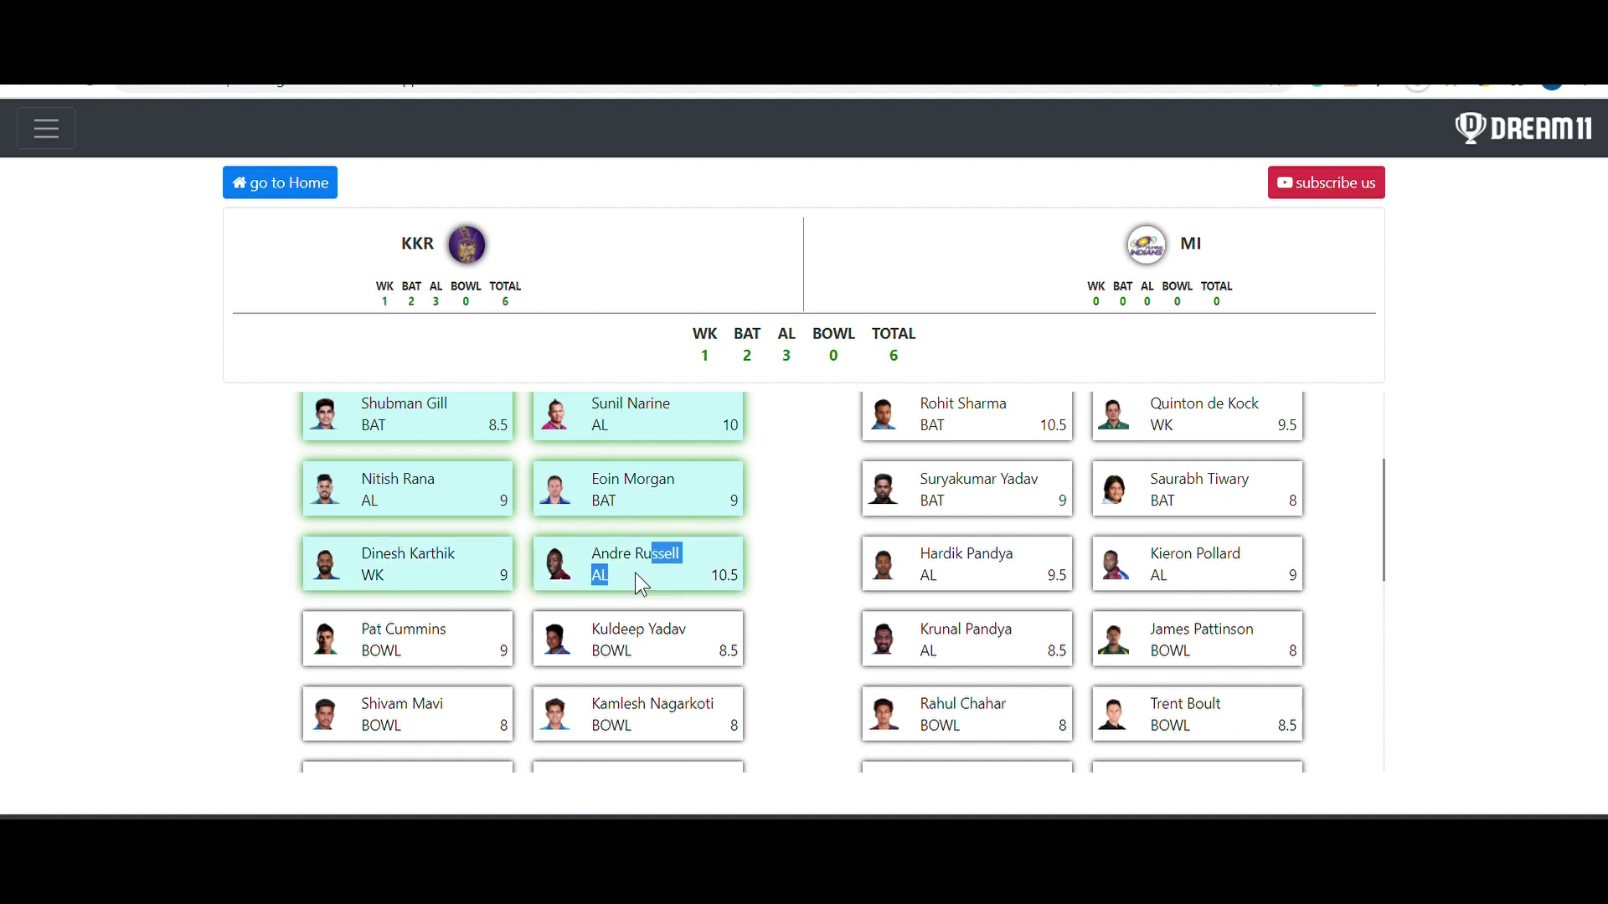
pyautogui.click(433, 651)
pyautogui.click(626, 676)
pyautogui.click(495, 705)
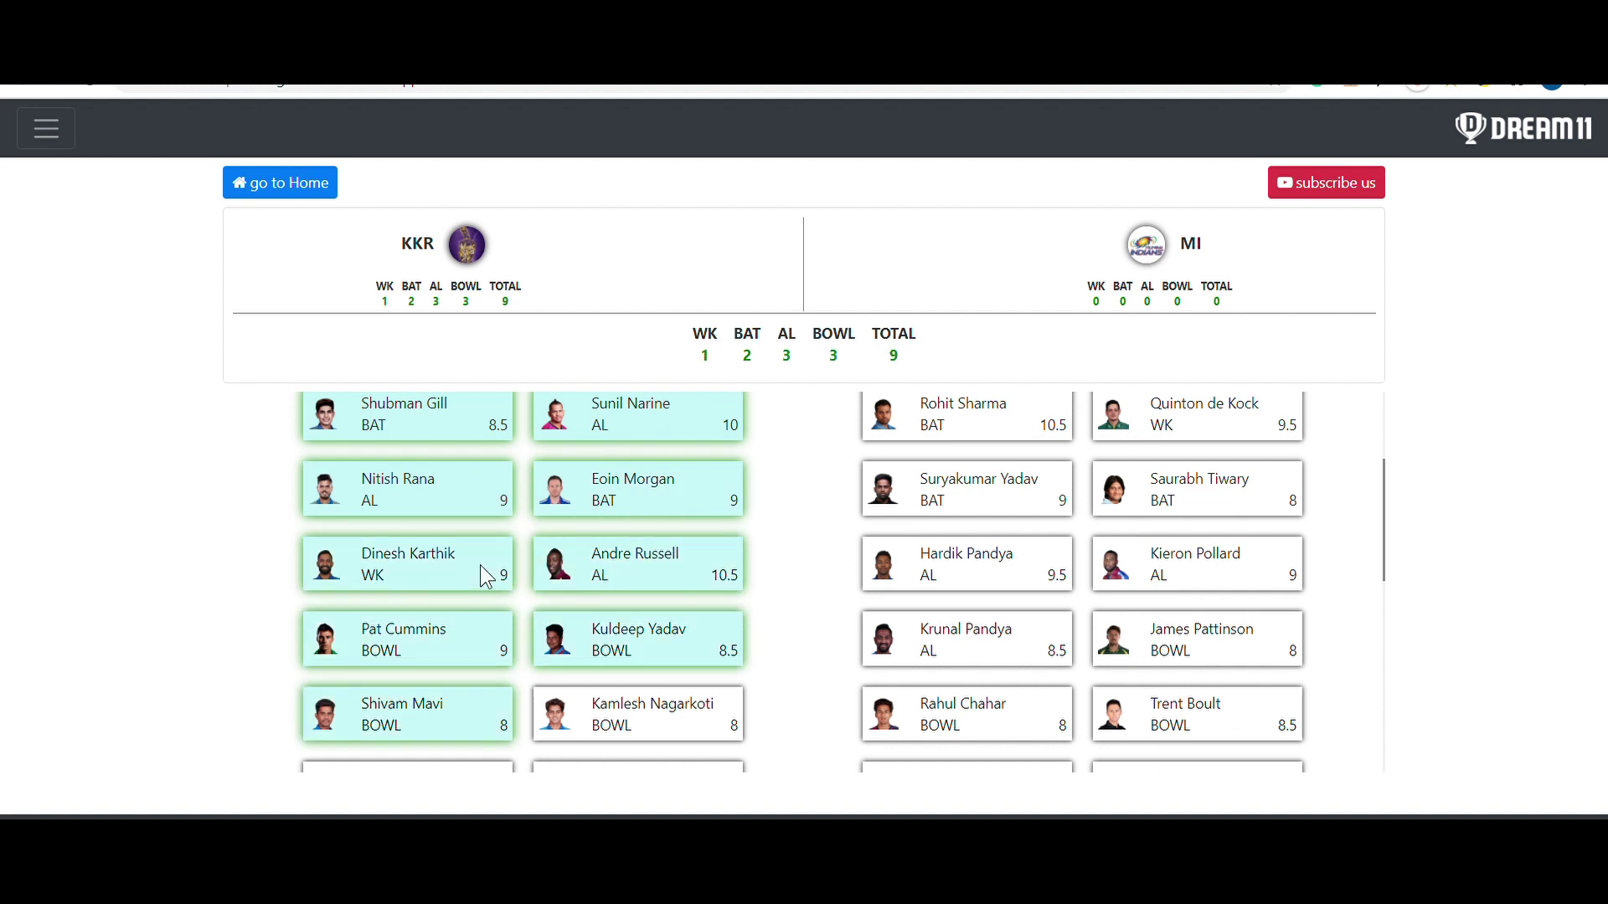
pyautogui.scroll(-3, 483, 569)
pyautogui.click(645, 669)
pyautogui.click(469, 728)
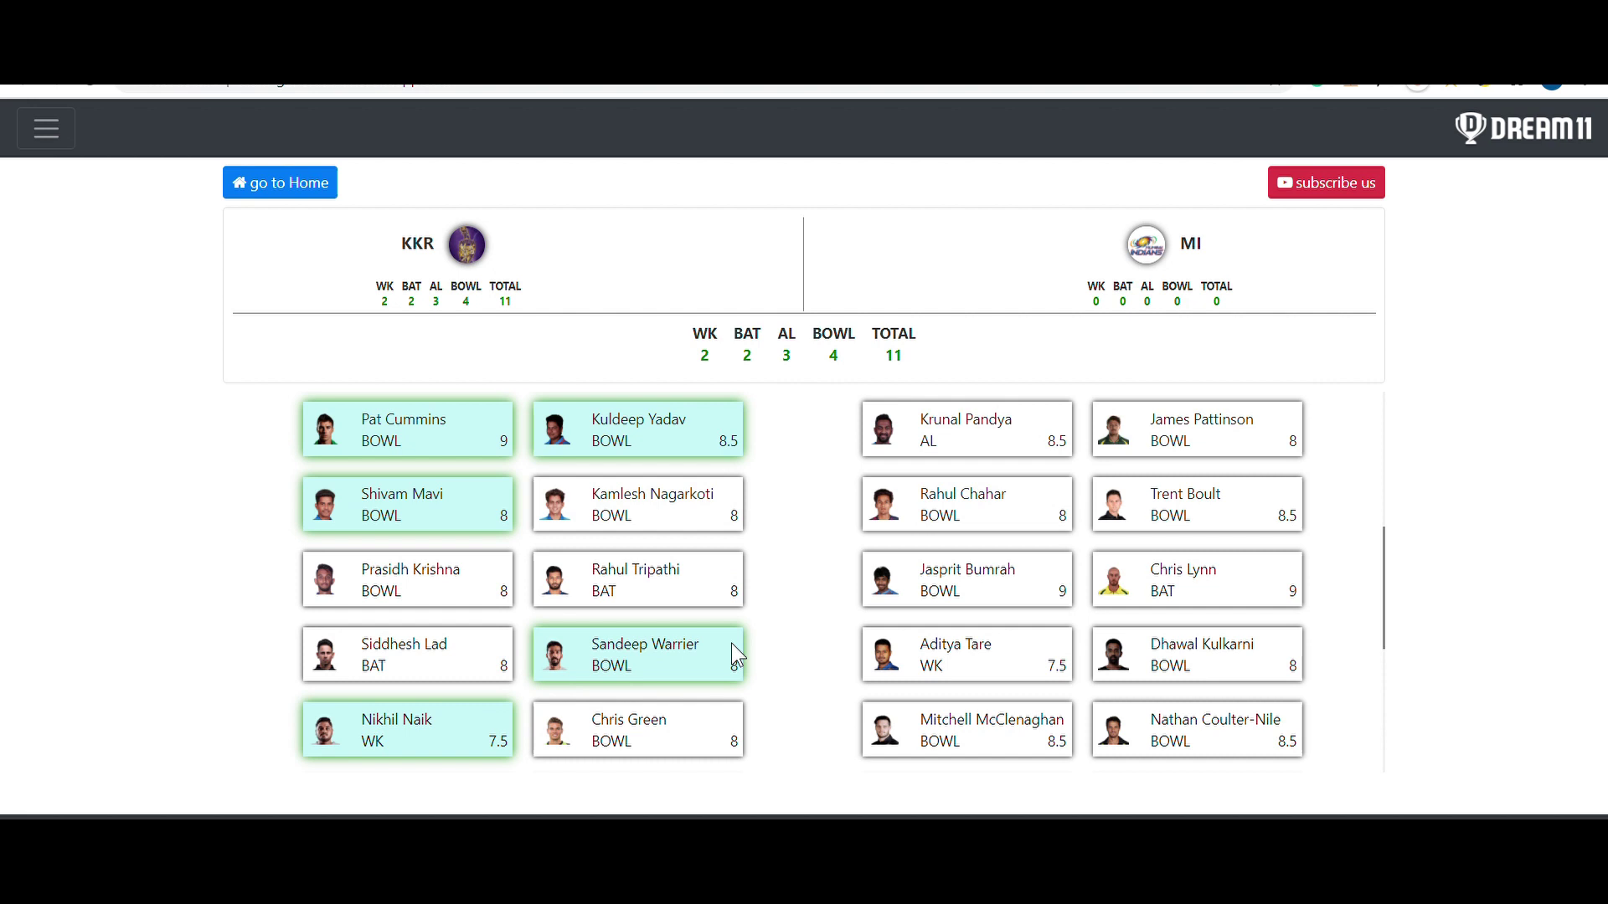
# - Pick the MI players, including Rohit Sharma, Quinton de Kock, Trent Boult and Jasprit Bumrah
pyautogui.scroll(5, 907, 590)
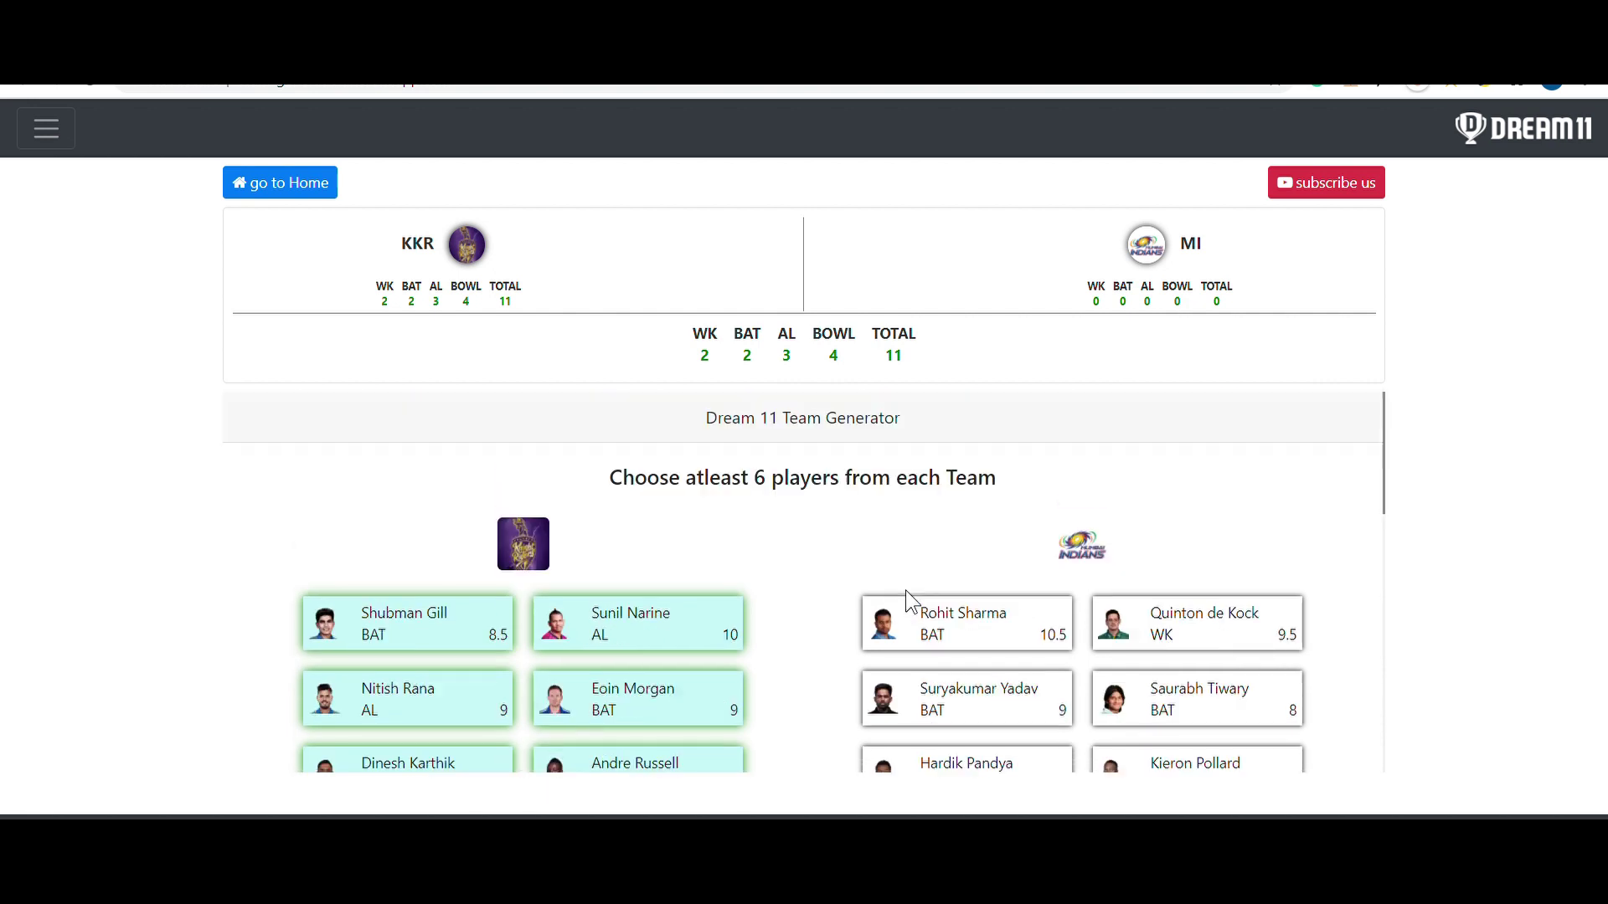
pyautogui.click(981, 627)
pyautogui.click(1035, 707)
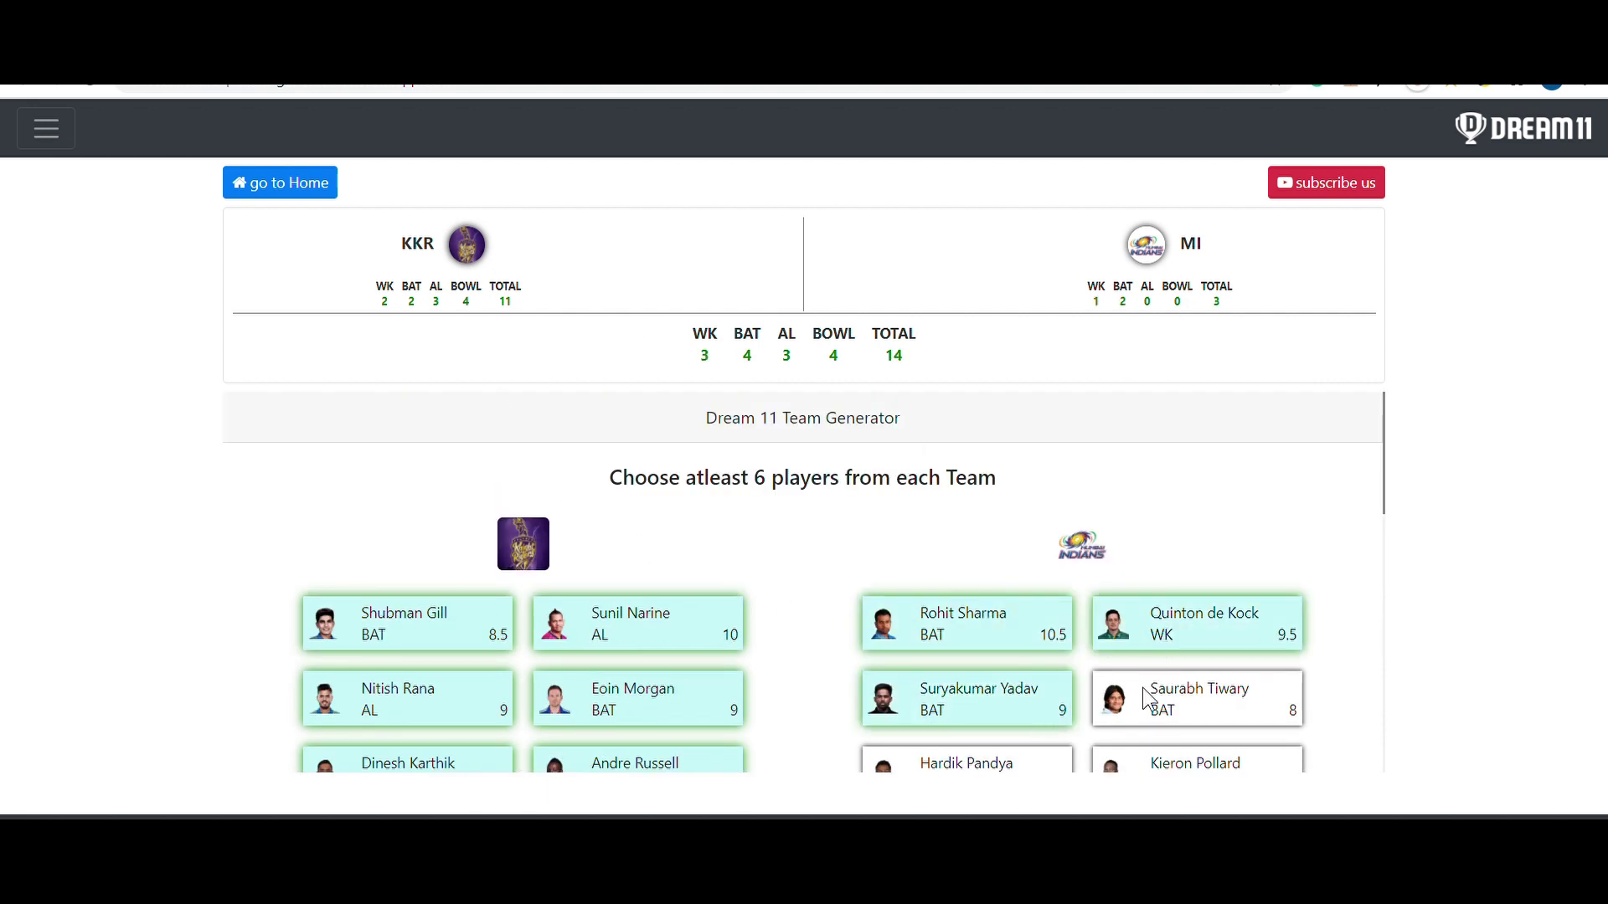
pyautogui.click(1142, 691)
pyautogui.scroll(-3, 1139, 672)
pyautogui.click(1039, 572)
pyautogui.click(1162, 572)
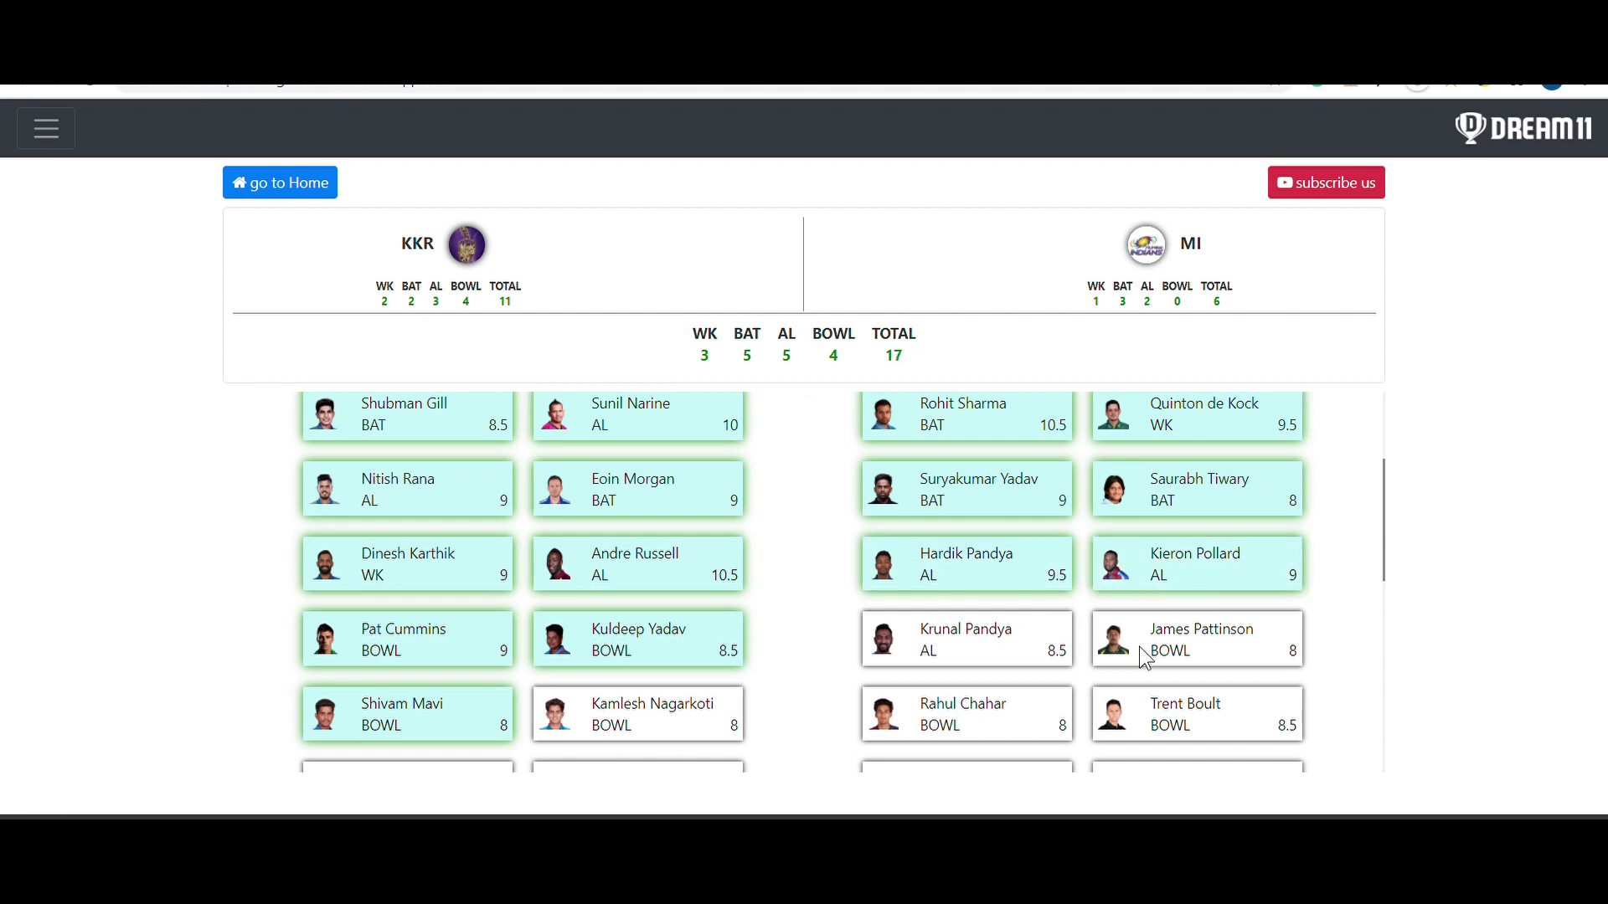
pyautogui.click(1143, 649)
pyautogui.click(1026, 662)
pyautogui.click(1047, 704)
pyautogui.scroll(-2, 1088, 670)
pyautogui.click(1196, 640)
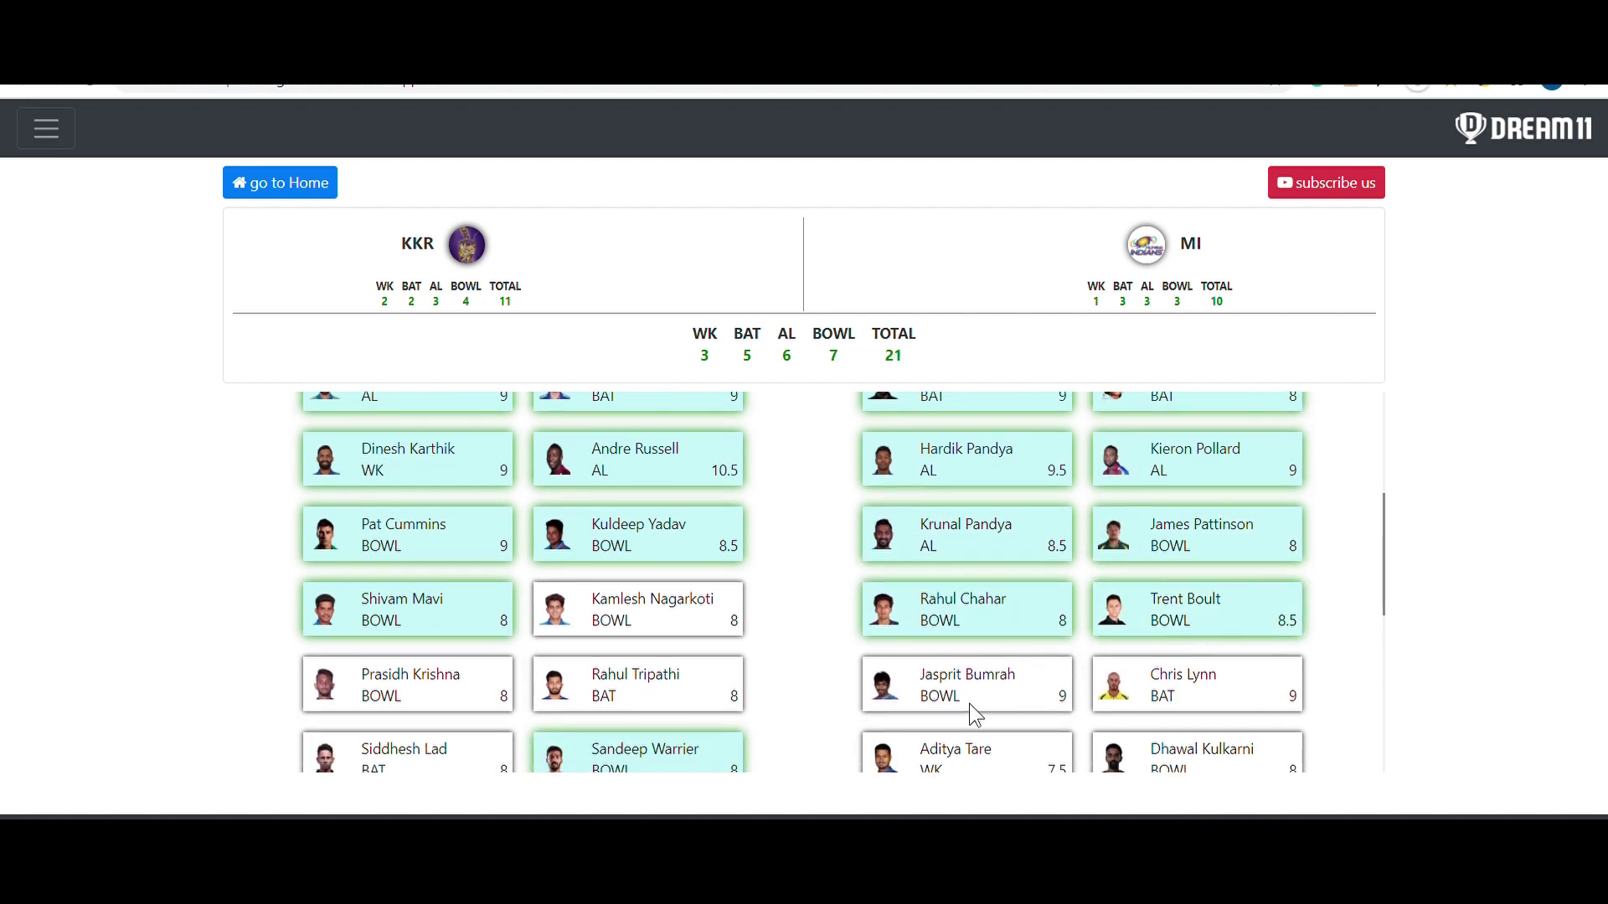
pyautogui.click(969, 708)
pyautogui.scroll(-5, 937, 632)
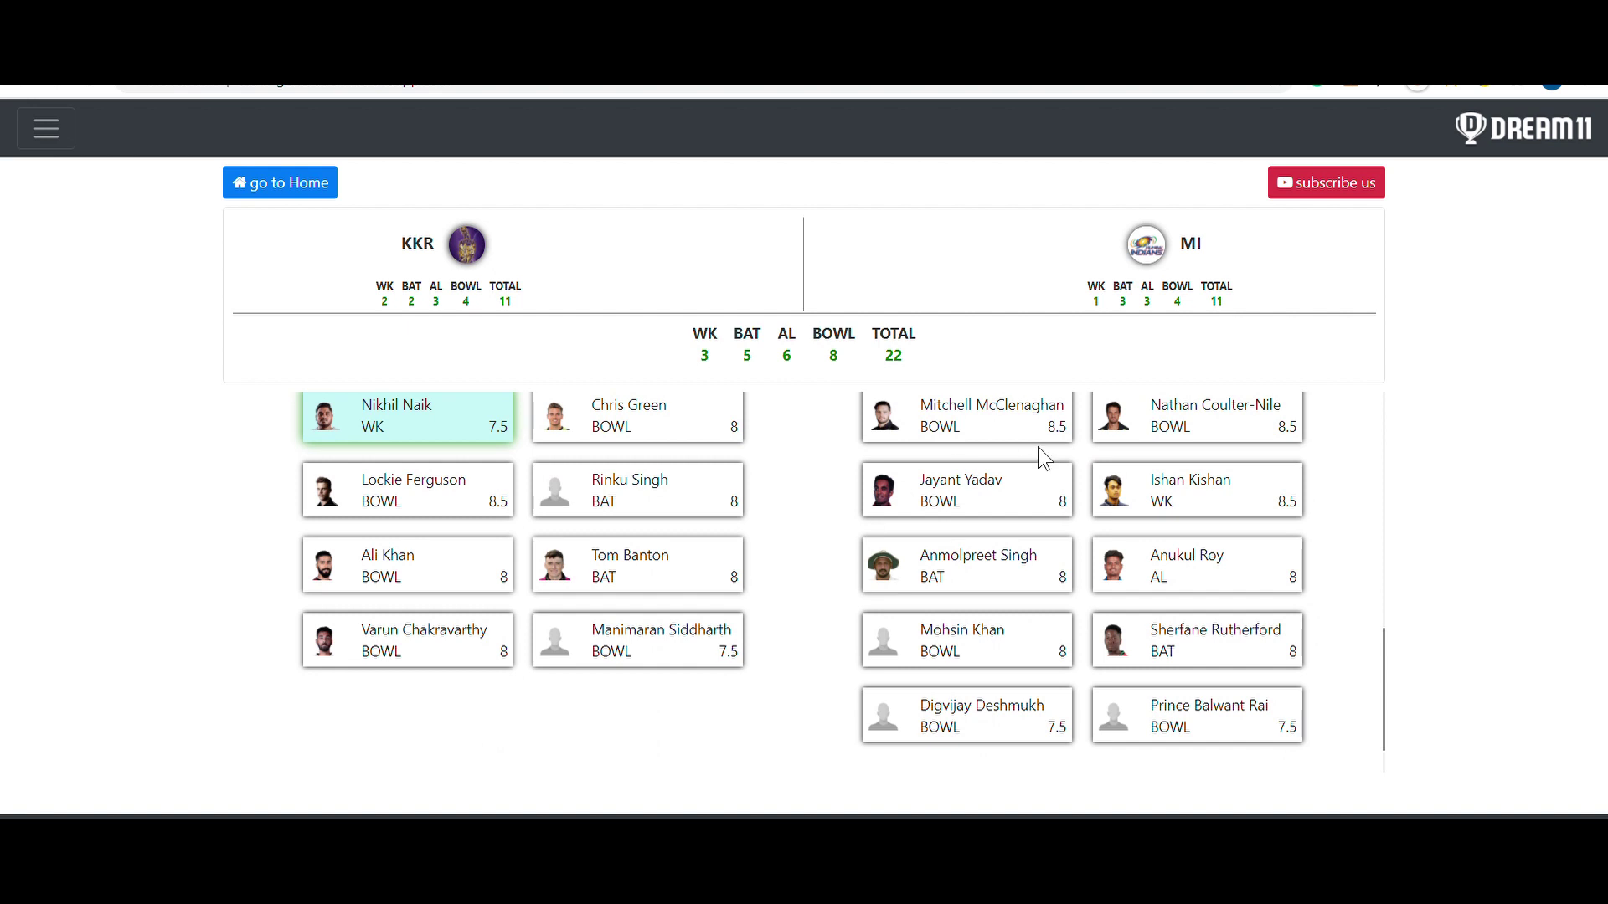
pyautogui.scroll(-1, 866, 595)
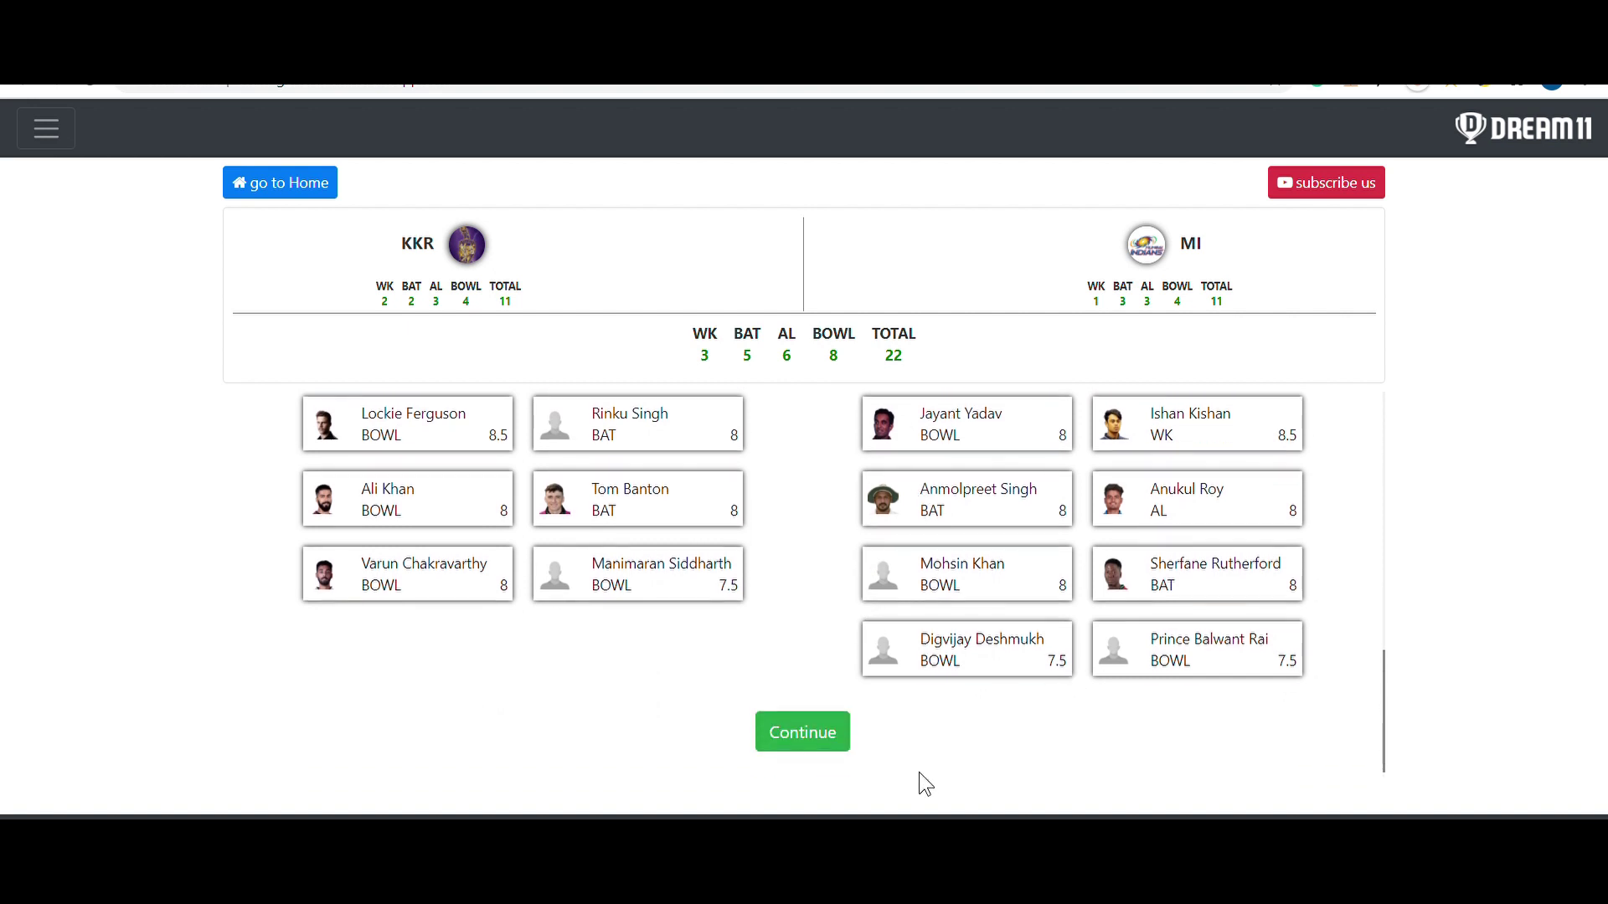
# - Confirm the 22 chosen players and generate 100 teams for match 20
pyautogui.click(831, 743)
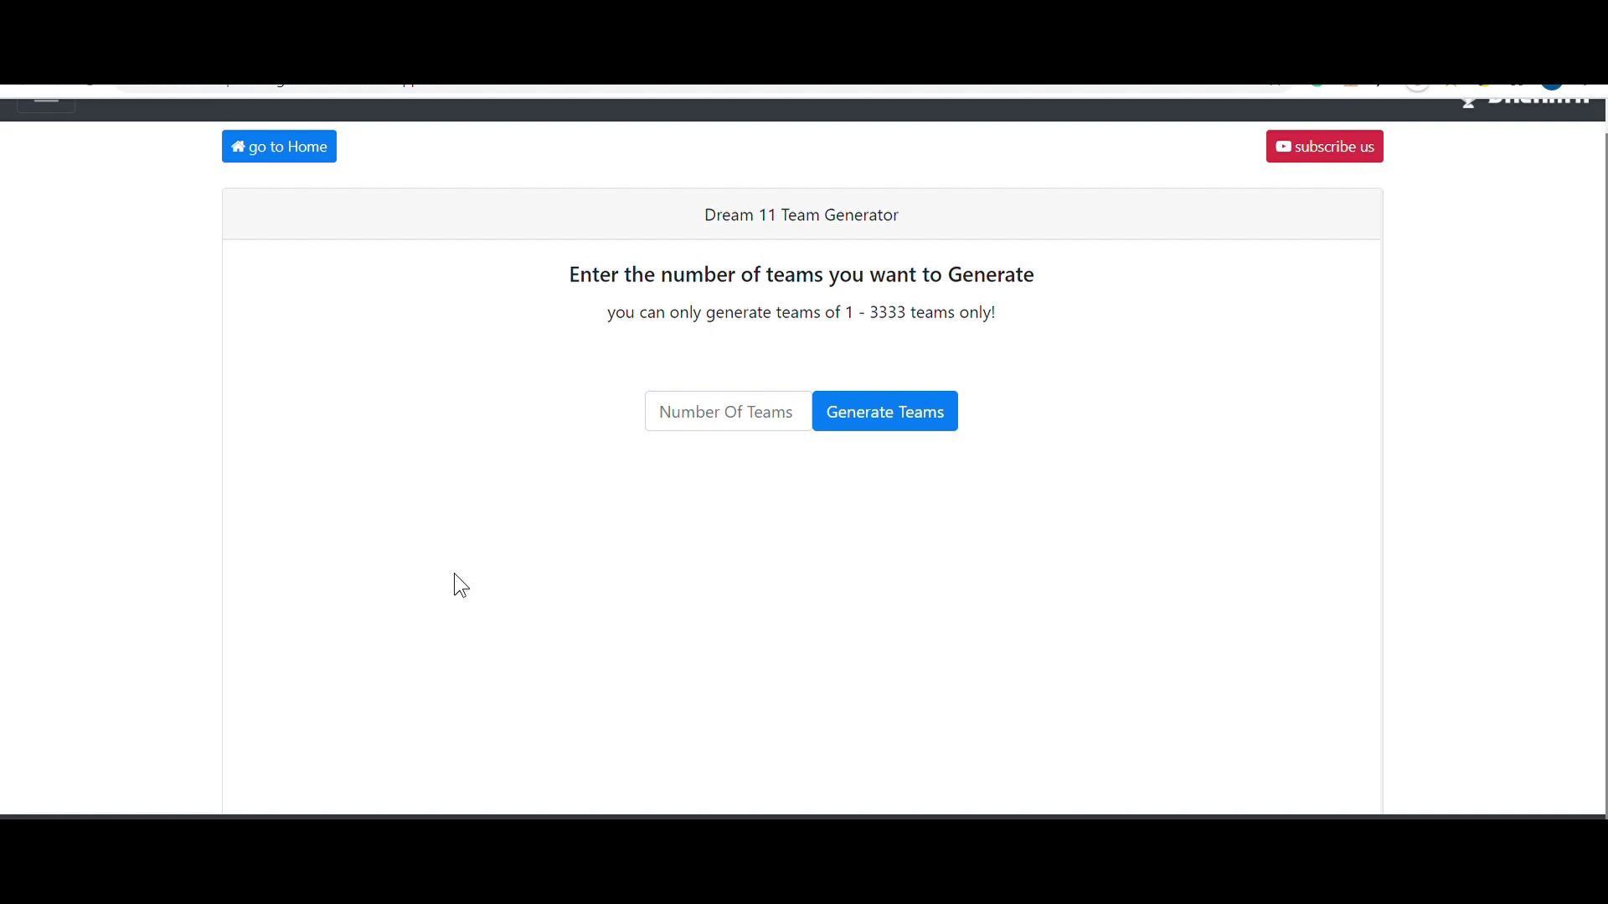
pyautogui.click(685, 429)
pyautogui.write('100')
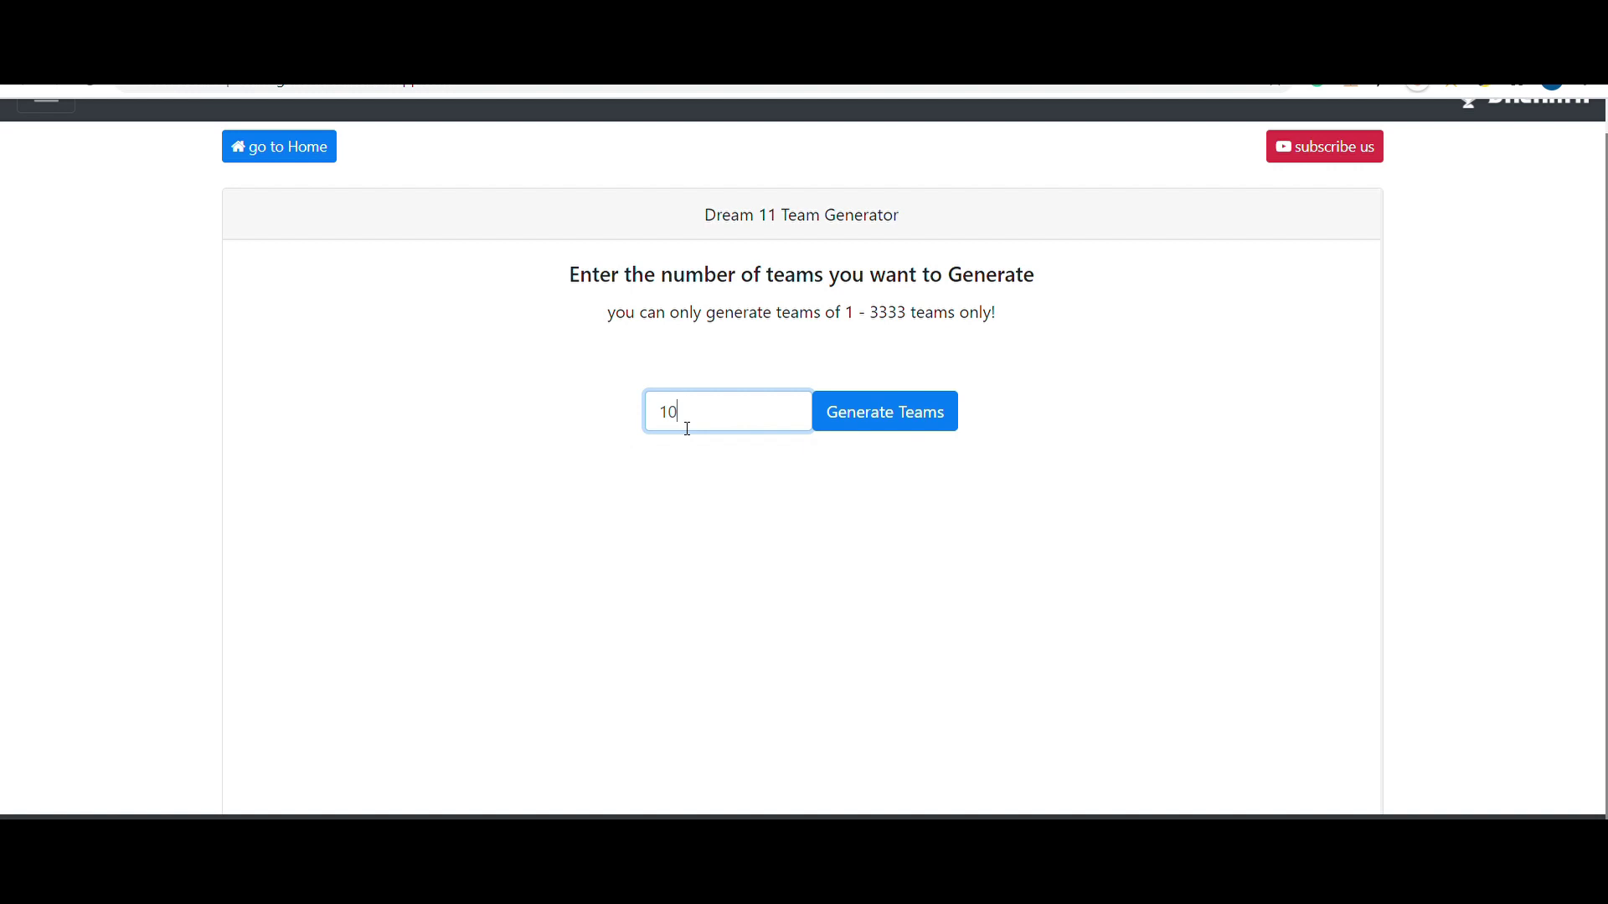
pyautogui.click(901, 416)
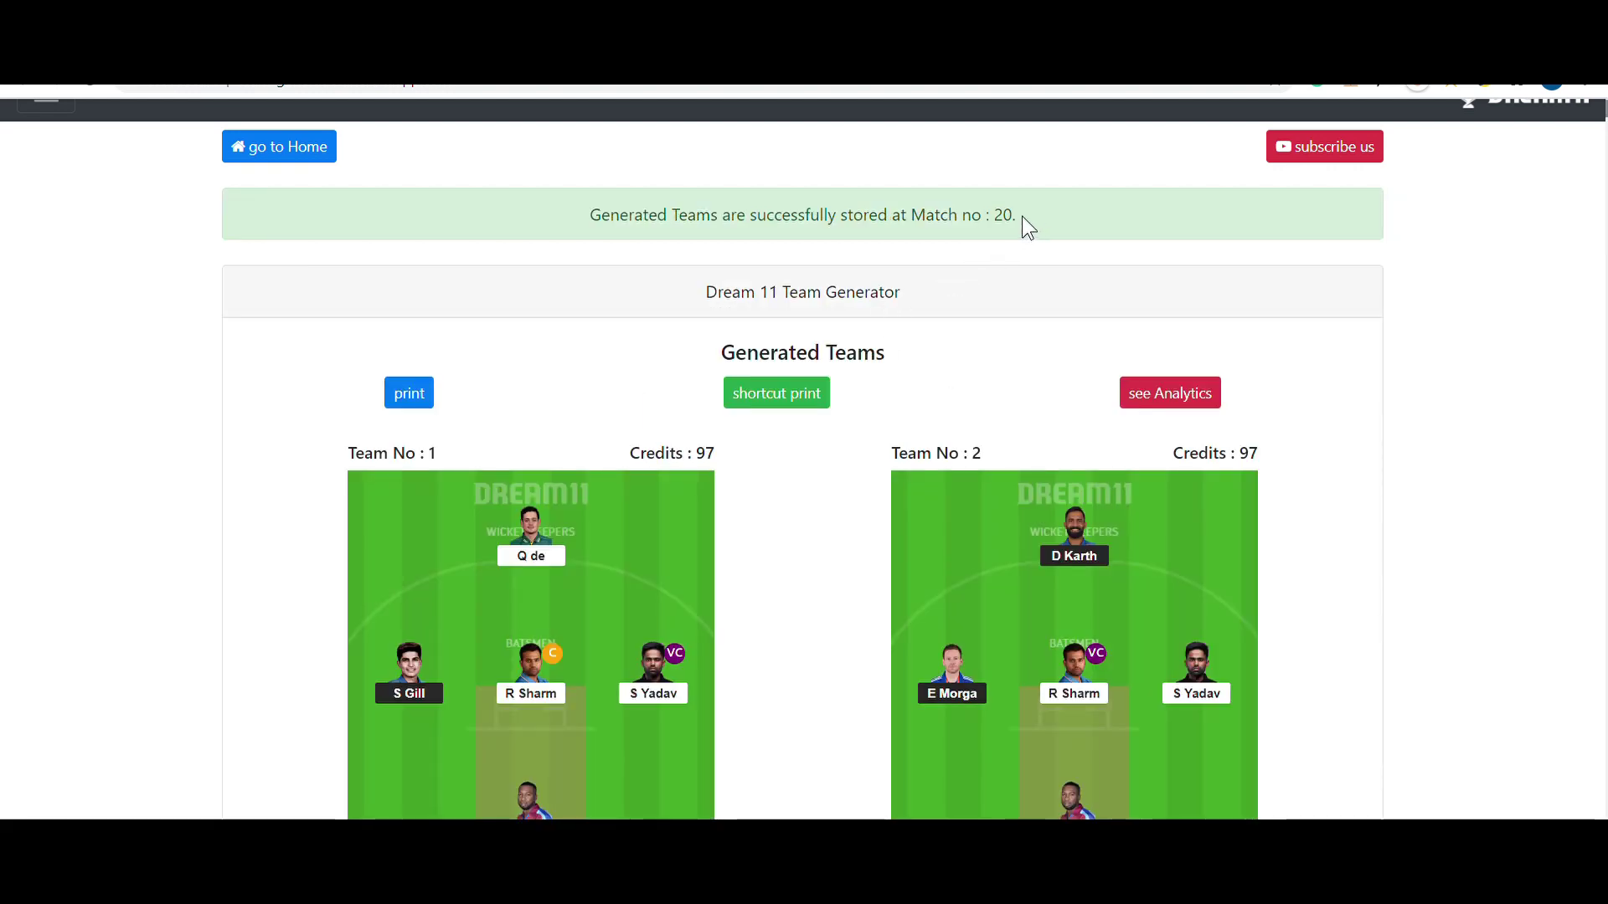
# - Scroll through the generated teams to review them
pyautogui.moveTo(1022, 216); pyautogui.dragTo(949, 216)
pyautogui.click(948, 374)
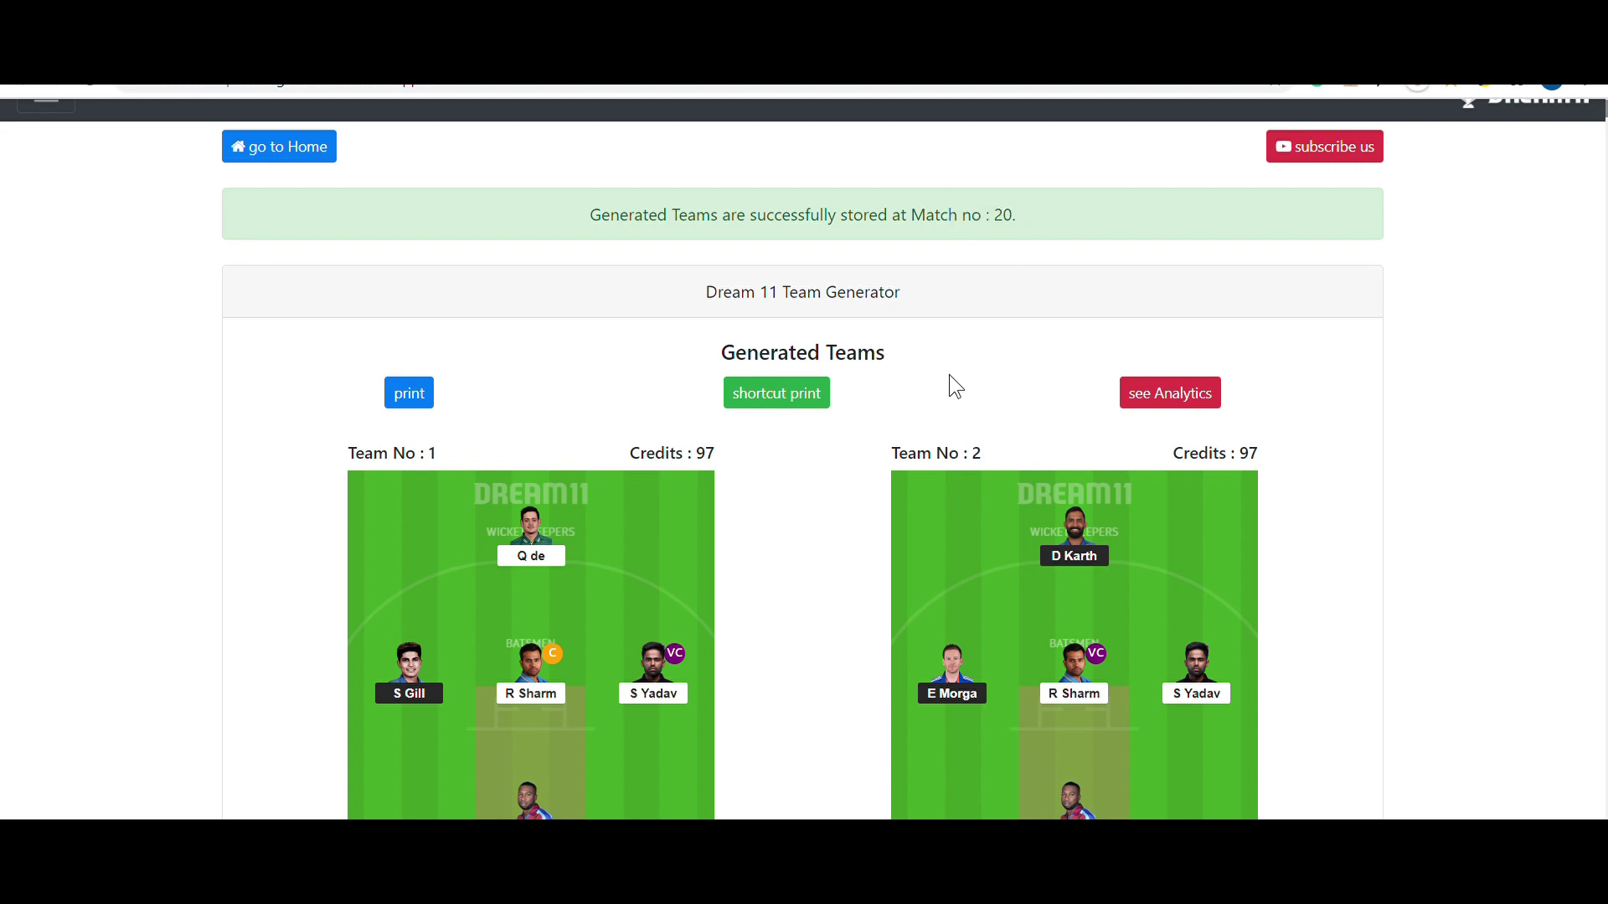
pyautogui.scroll(-5, 902, 616)
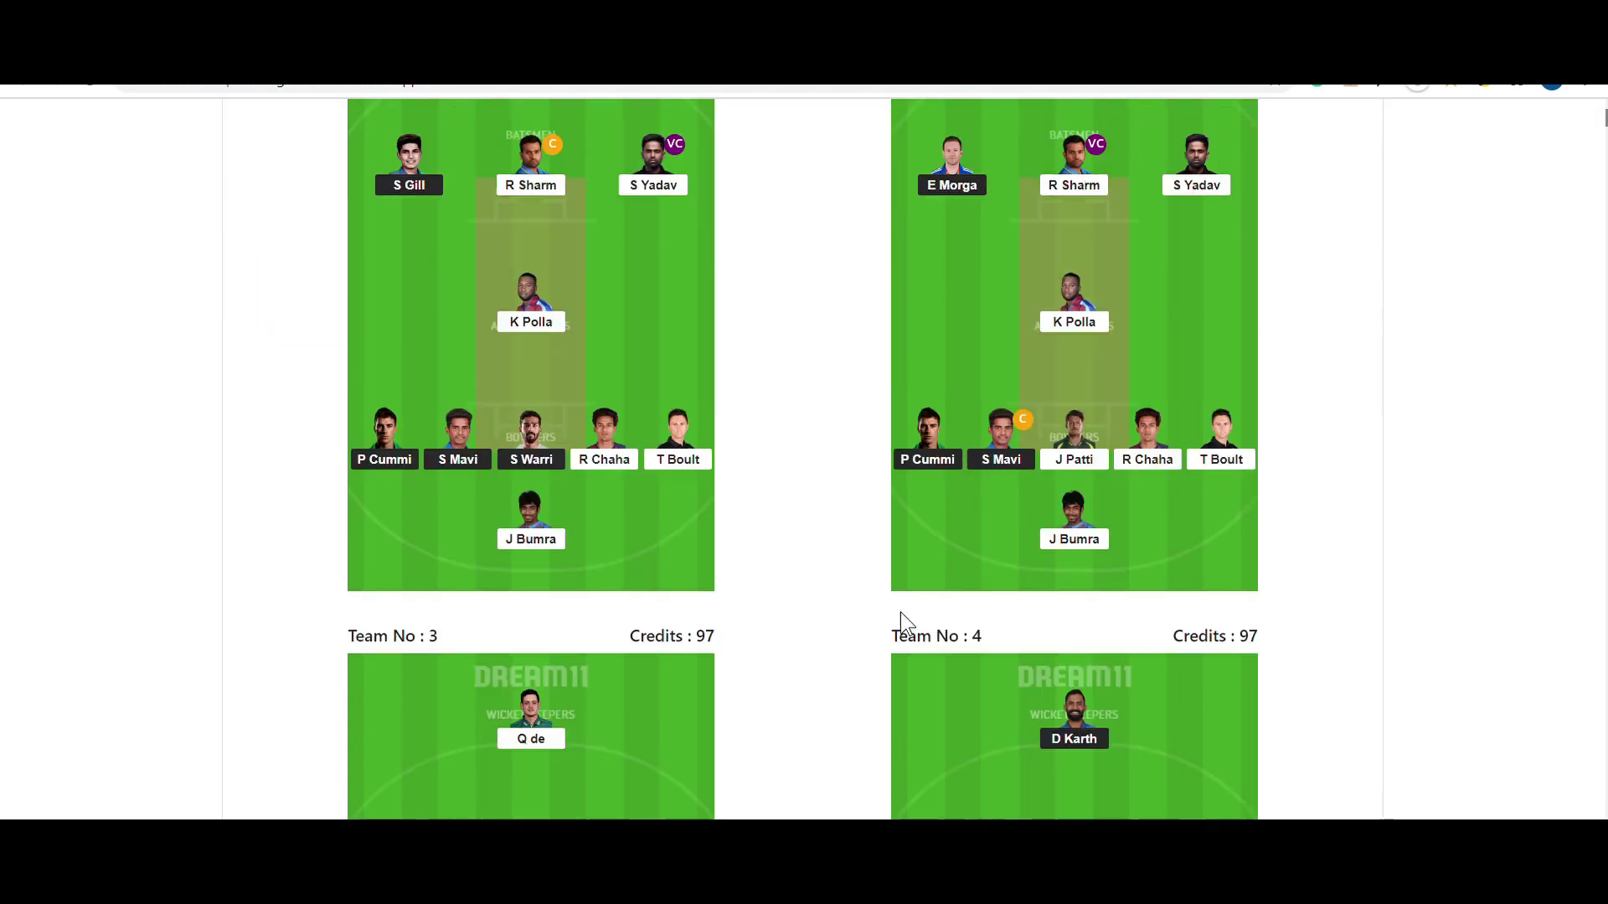
pyautogui.scroll(4, 901, 621)
pyautogui.scroll(-2, 816, 693)
pyautogui.scroll(3, 998, 704)
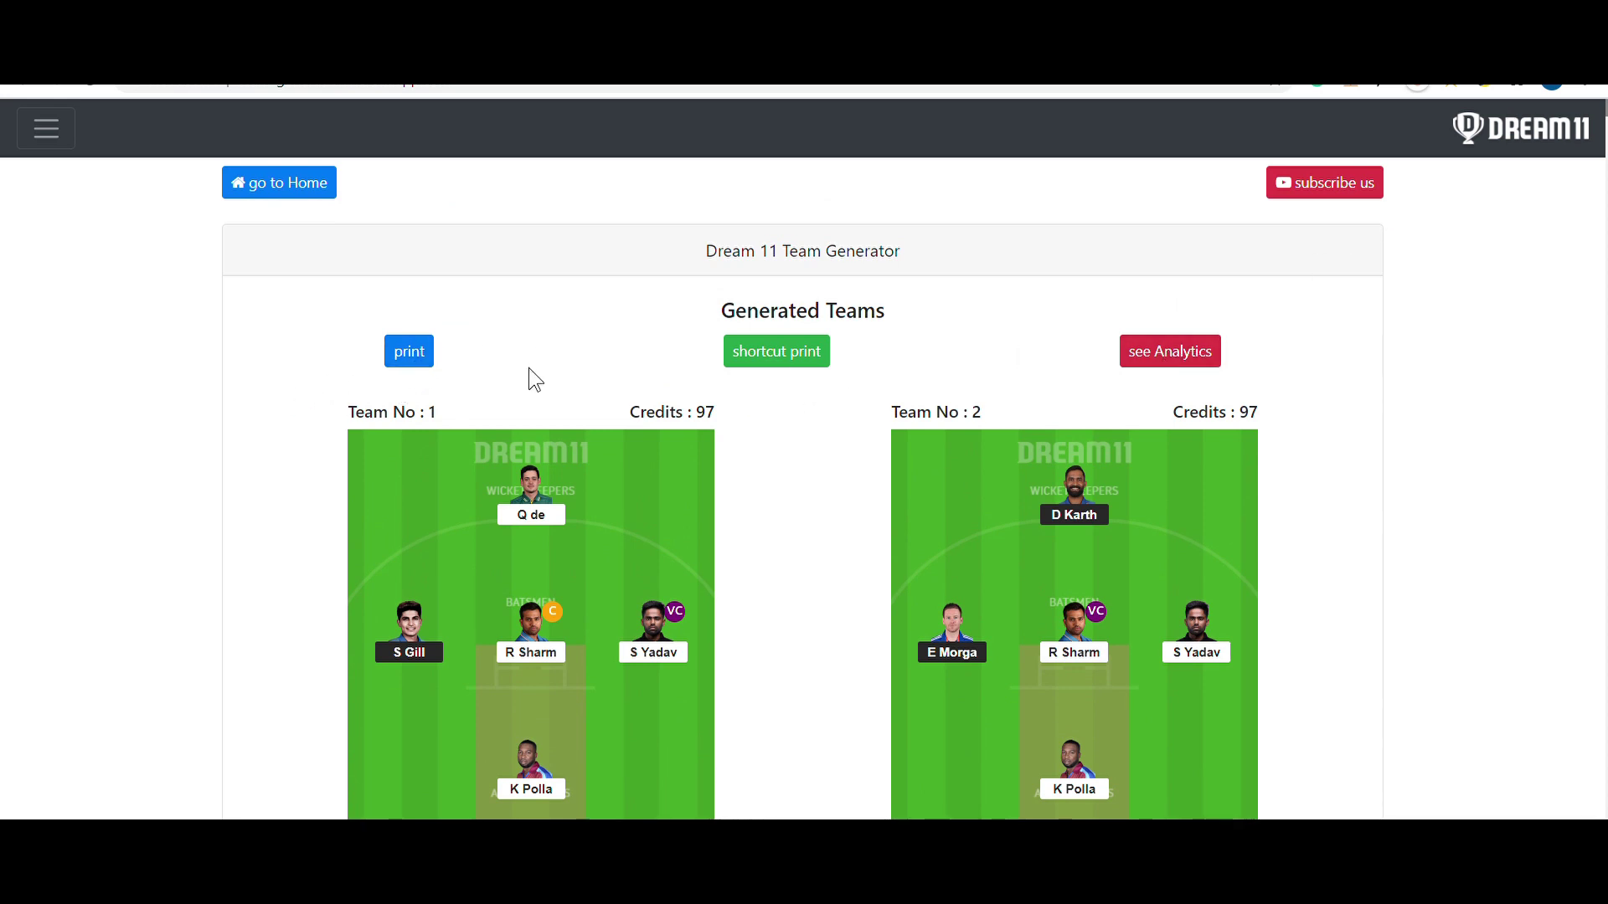
# - Open the analytics table showing each player's selection count and percentage
pyautogui.click(1197, 355)
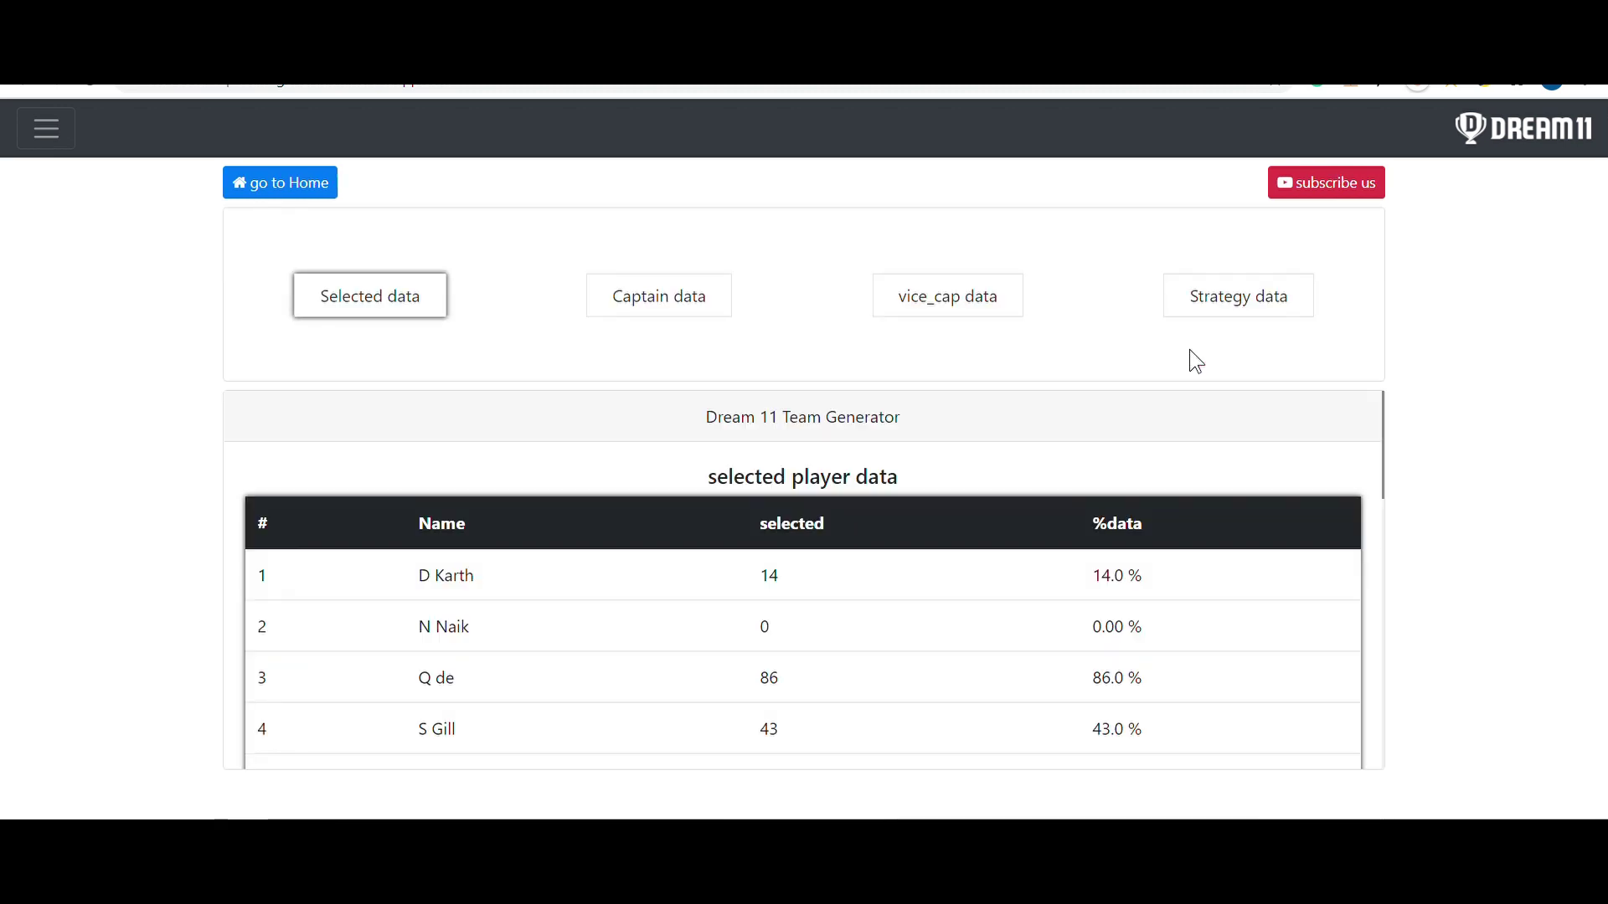
pyautogui.scroll(-3, 649, 586)
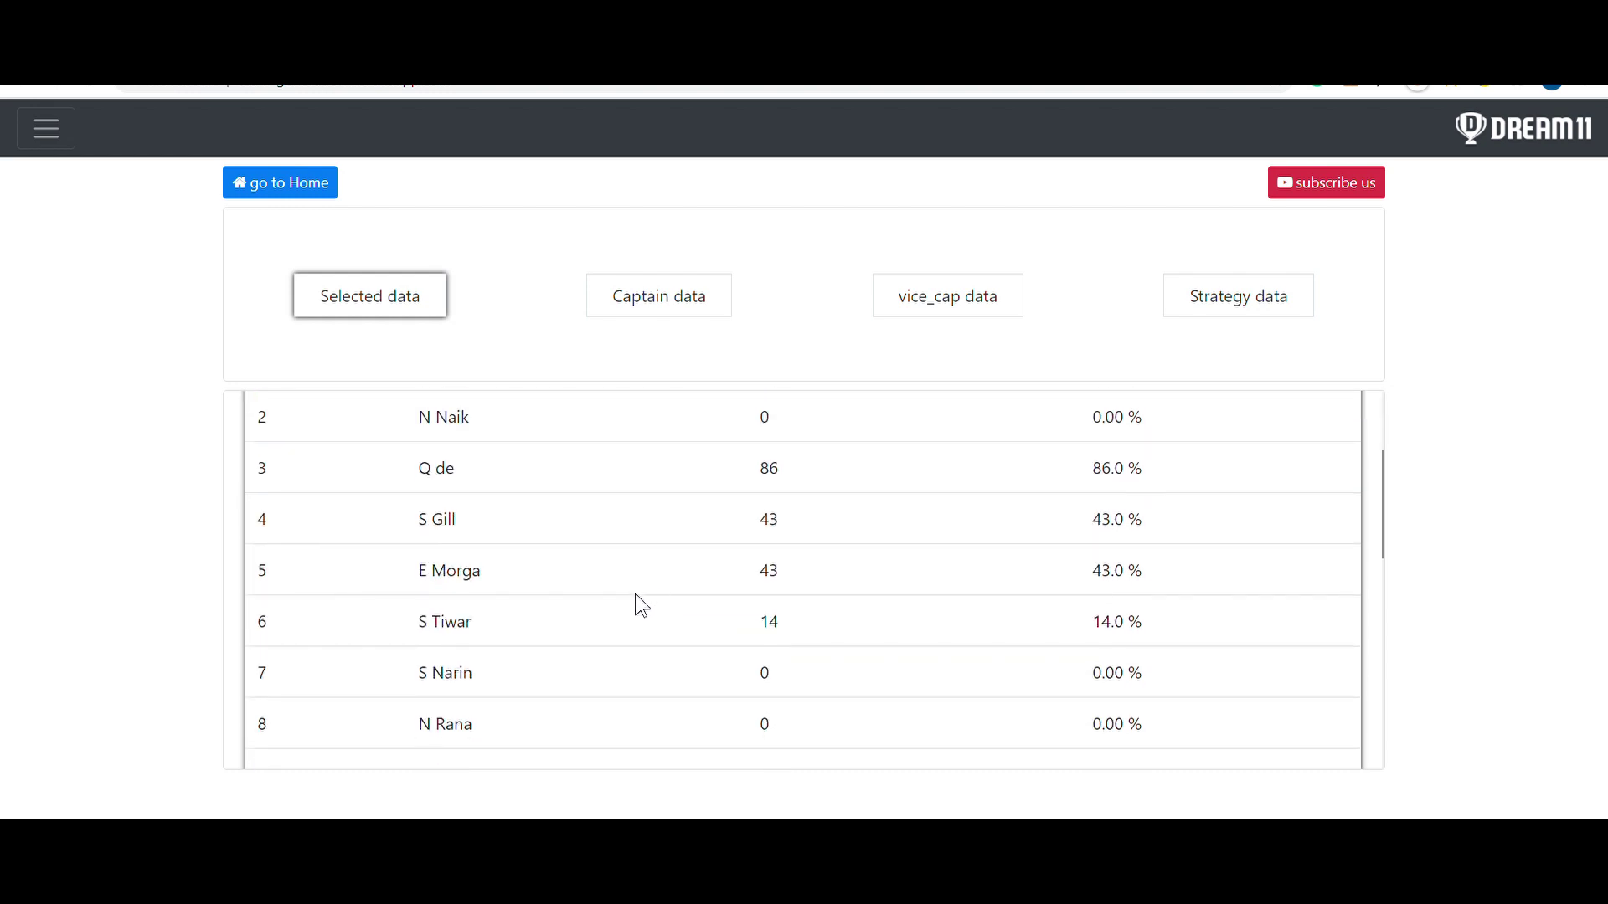
pyautogui.scroll(3, 637, 601)
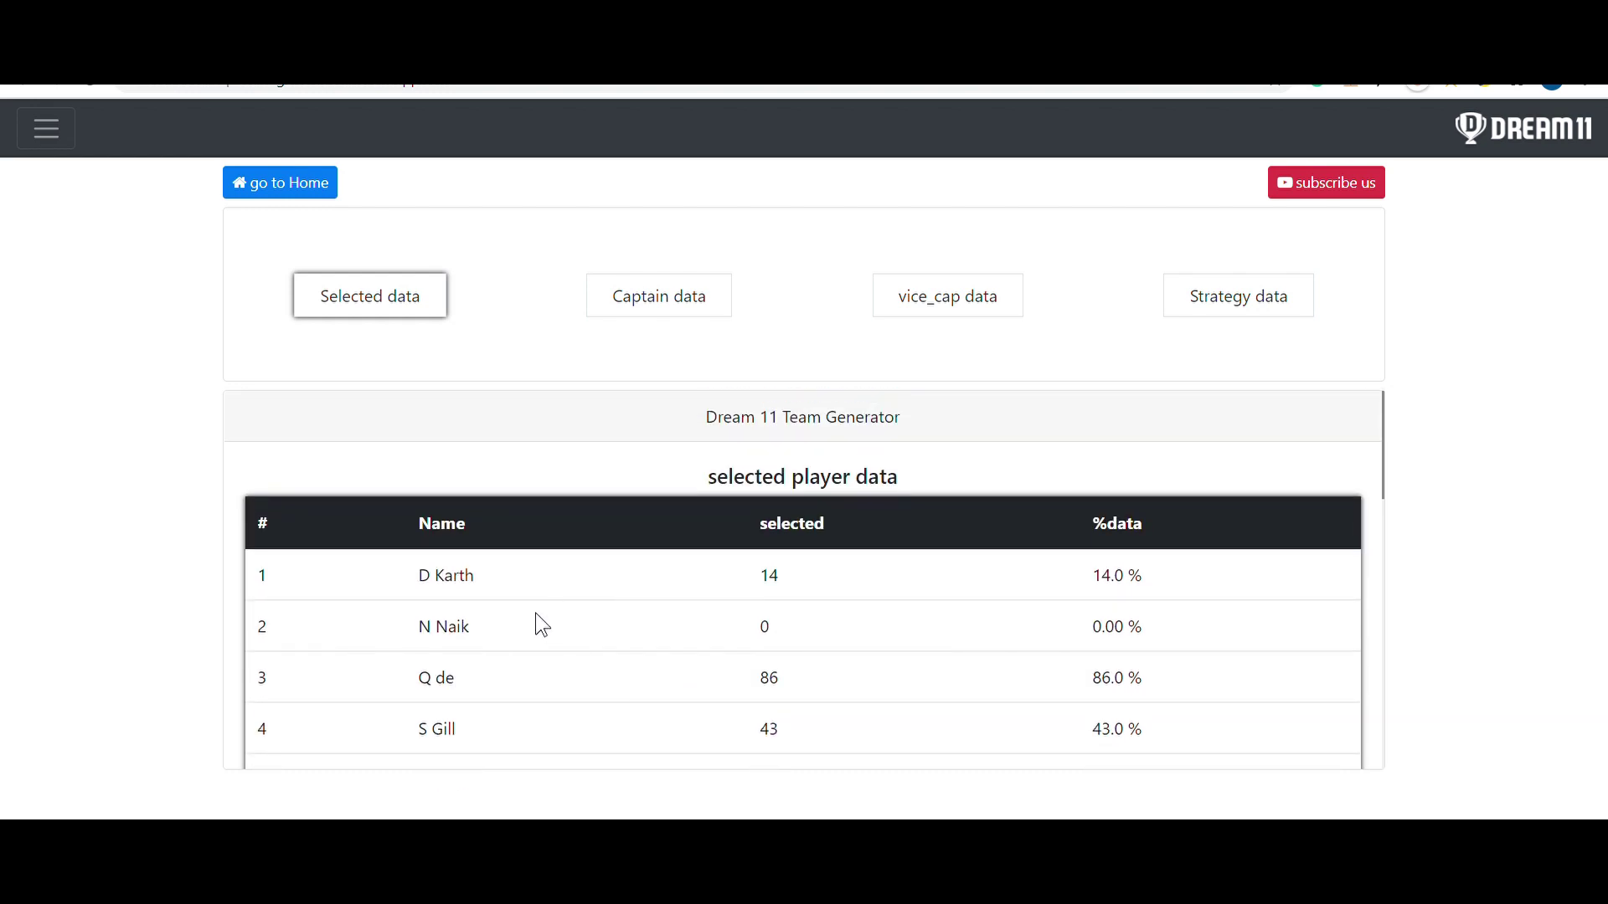